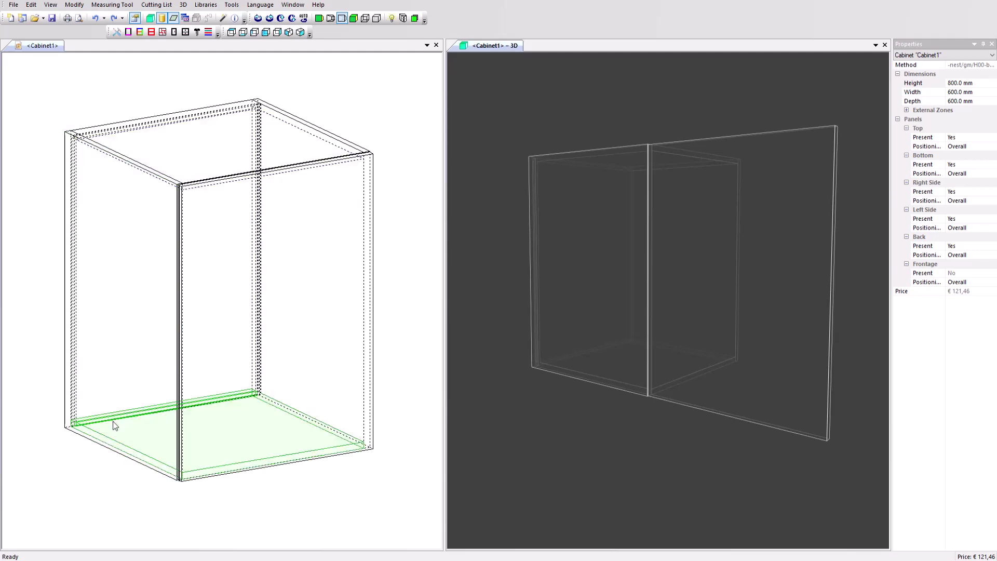
Open the Fittings library and expand Blum's door fittings.
mouse_move(734, 333)
mouse_down()
mouse_move(692, 363)
mouse_move(726, 333)
mouse_up()
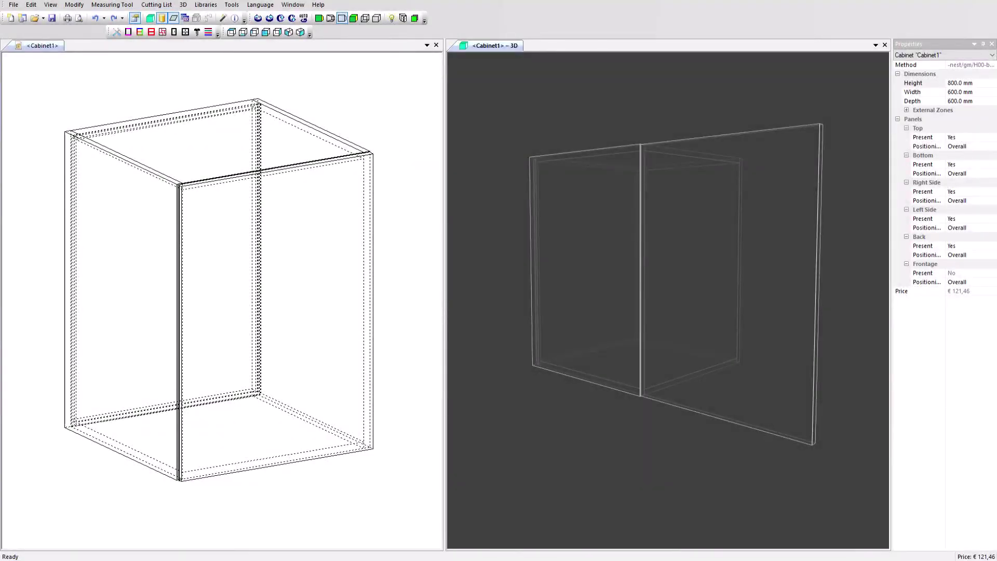
click(205, 5)
click(210, 95)
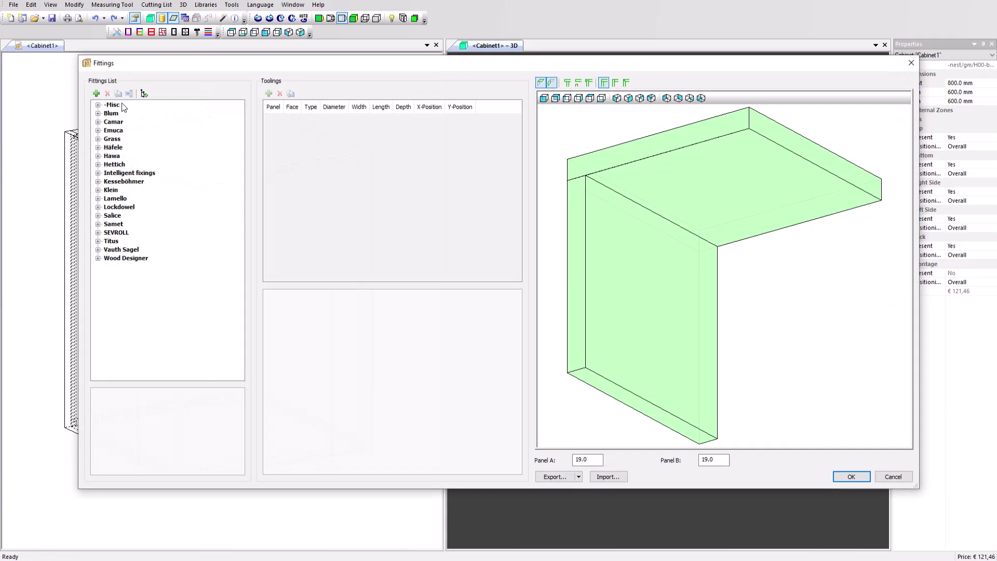
click(97, 114)
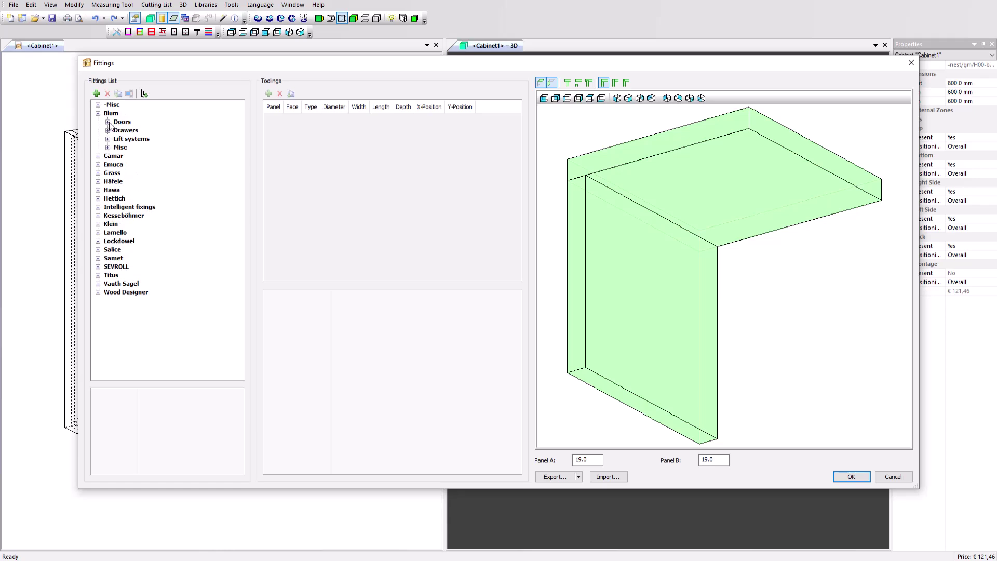
click(107, 121)
Add a new fitting under Blum Doors, then delete it again.
click(124, 122)
click(96, 94)
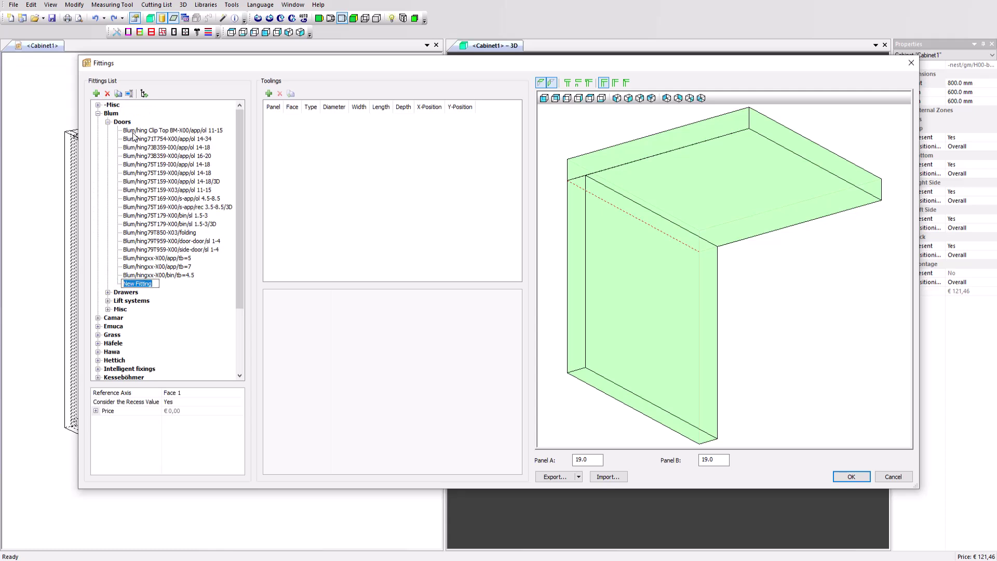
click(107, 94)
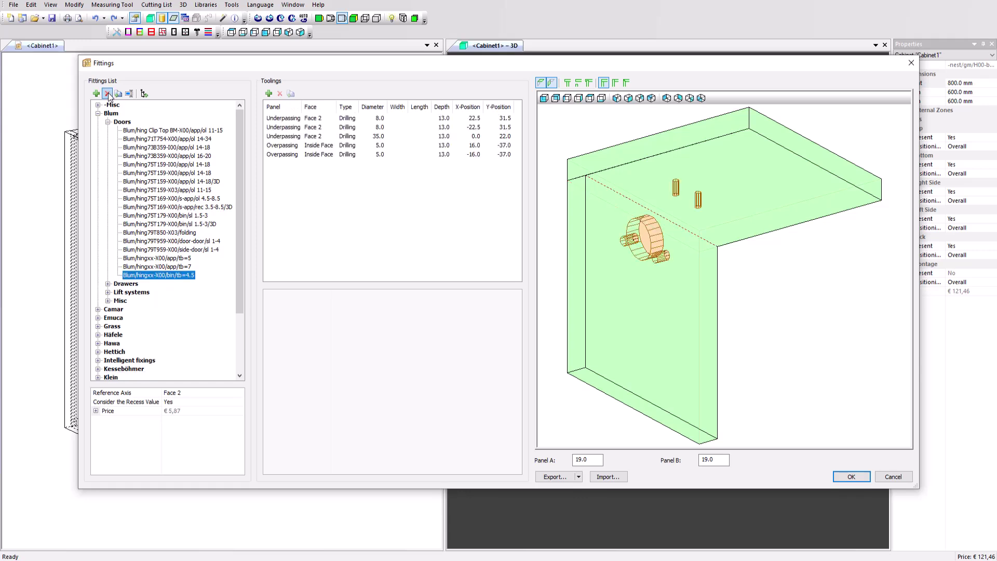
Select the Blum/hing Clip Top BM-X00/app/ol 11-15 fitting and orbit its empty panel preview.
click(129, 131)
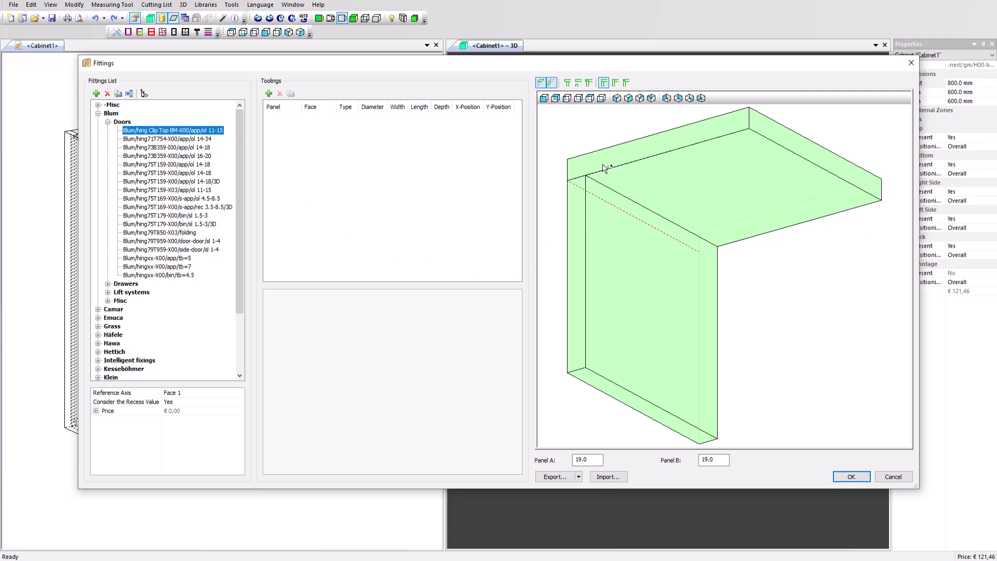
mouse_move(608, 165)
mouse_down()
mouse_move(656, 151)
mouse_move(599, 157)
mouse_up()
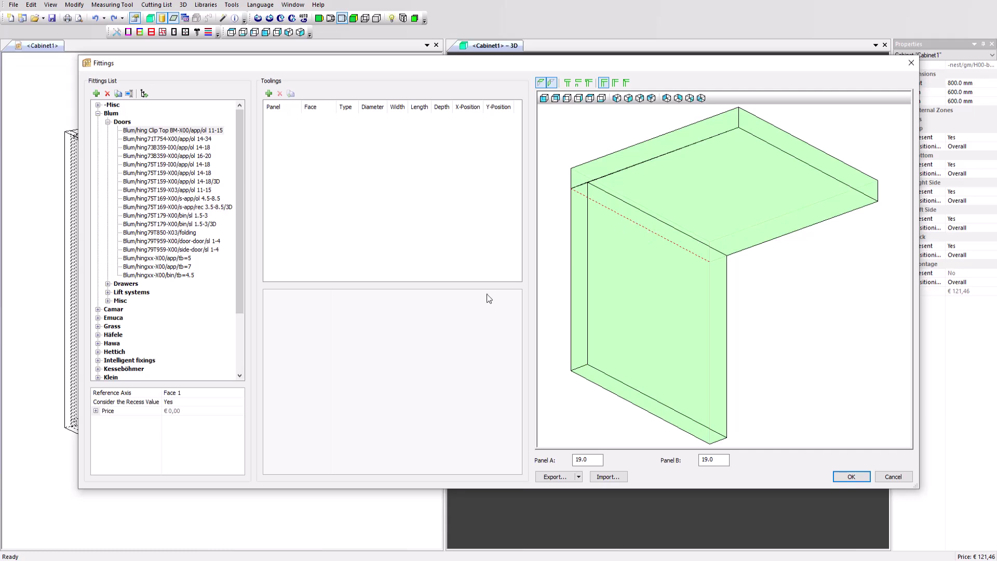
Change the Clip Top fitting's reference axis from Face 1 to Face 2.
click(200, 393)
click(176, 414)
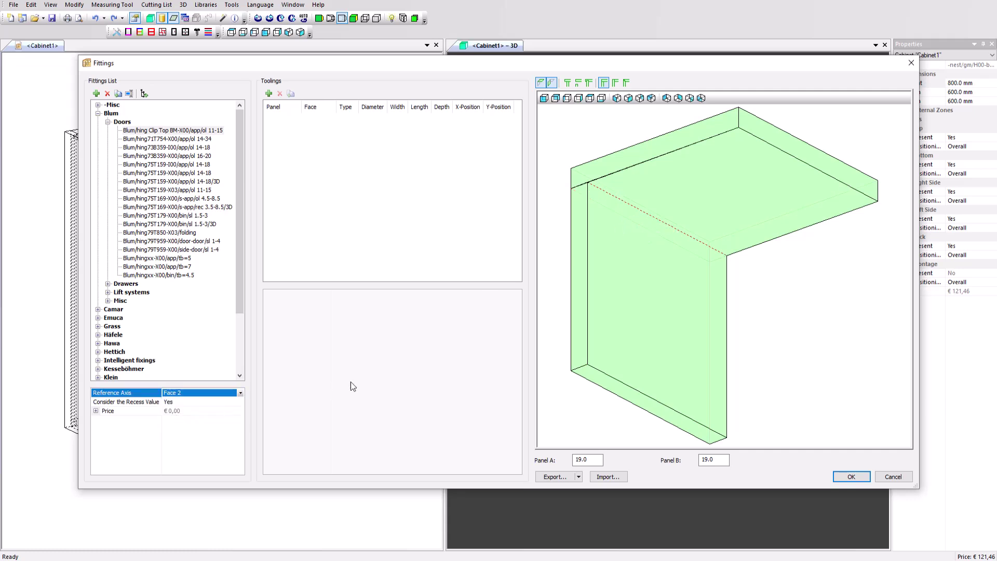
drag(612, 192, 643, 182)
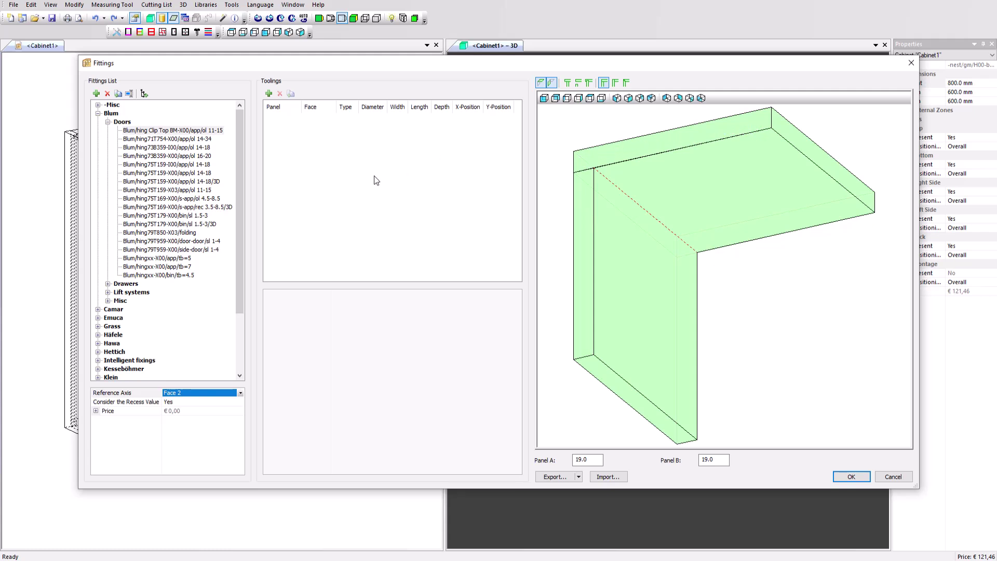
Add a 35 mm diameter, 14 mm deep drilling on the overpassing panel's inside face.
click(268, 94)
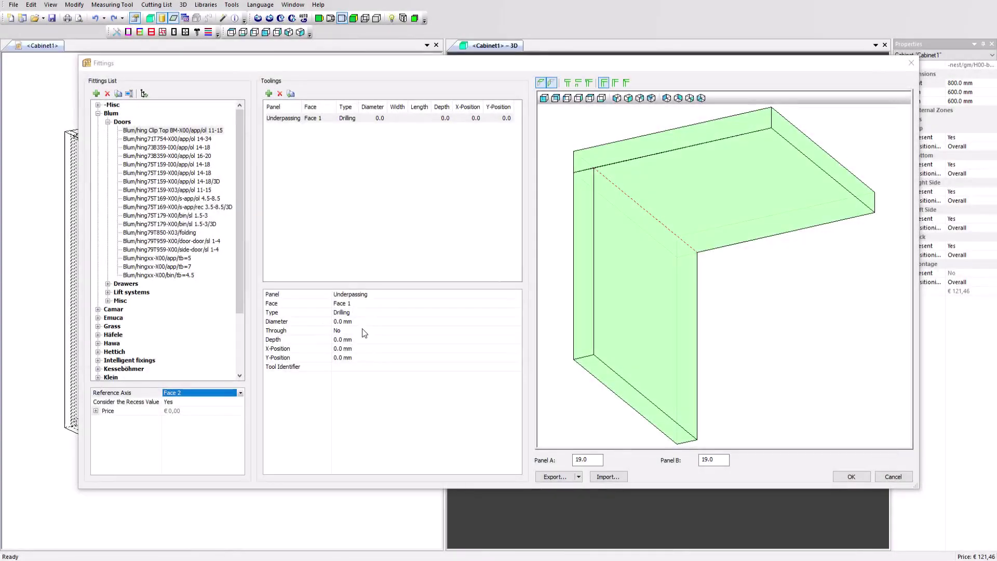
click(364, 295)
click(363, 295)
click(365, 303)
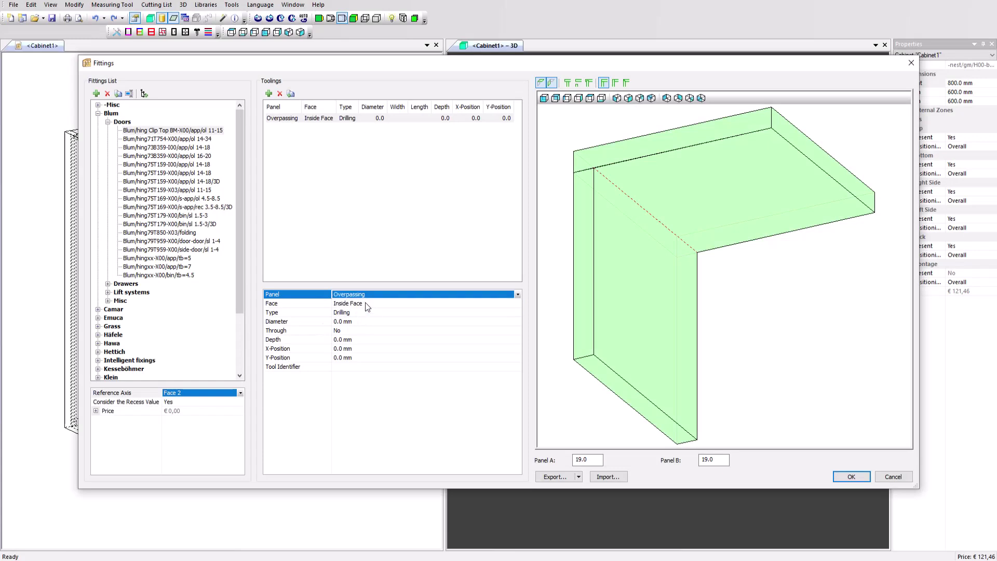
click(353, 307)
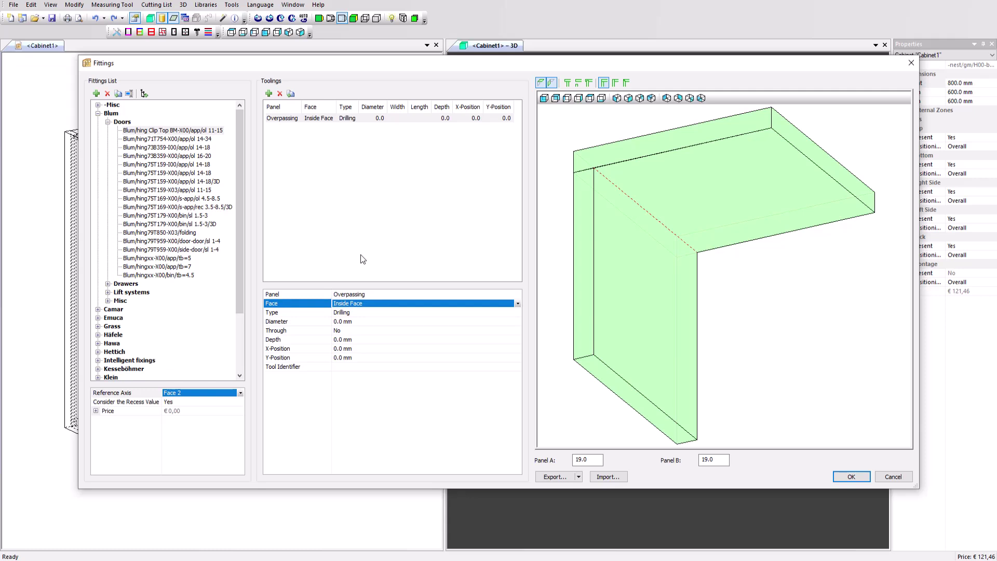
key(Down)
key(Down)
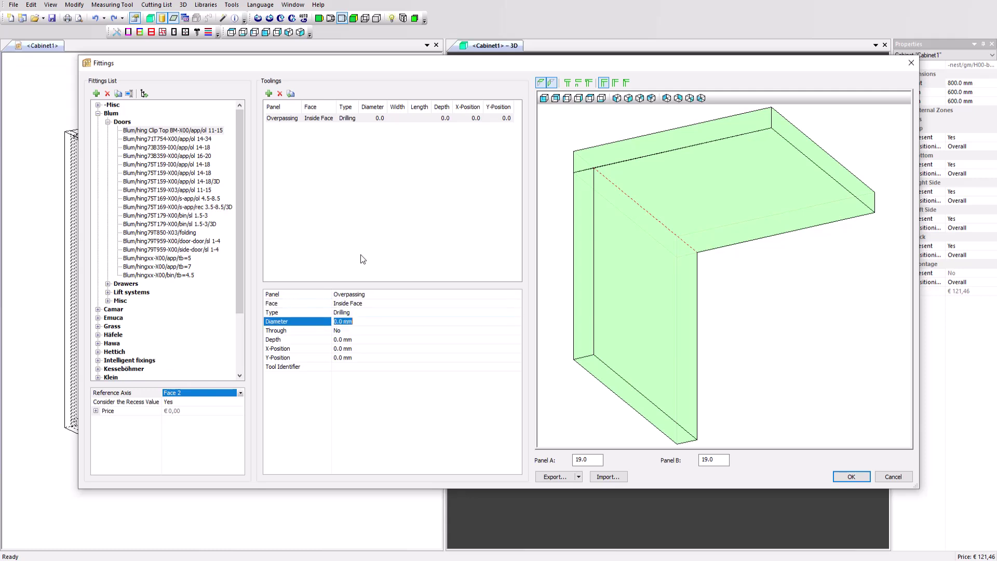
text(35)
key(Down)
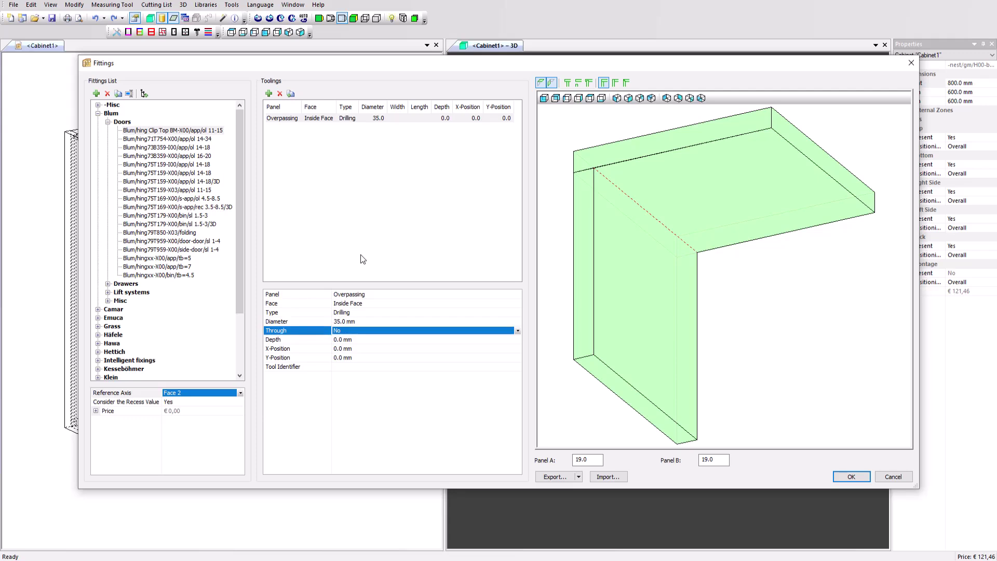
key(Down)
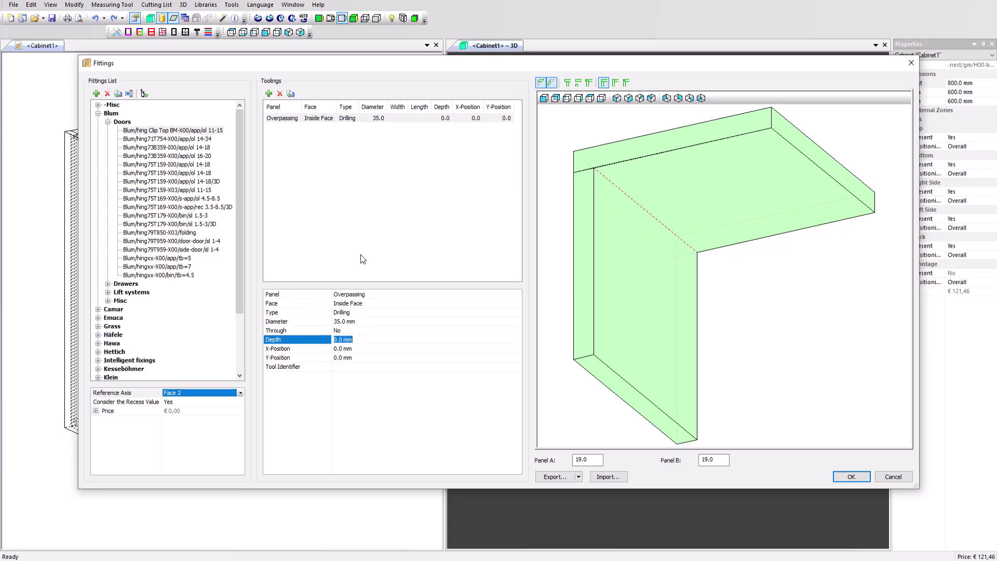
text(14)
key(Down)
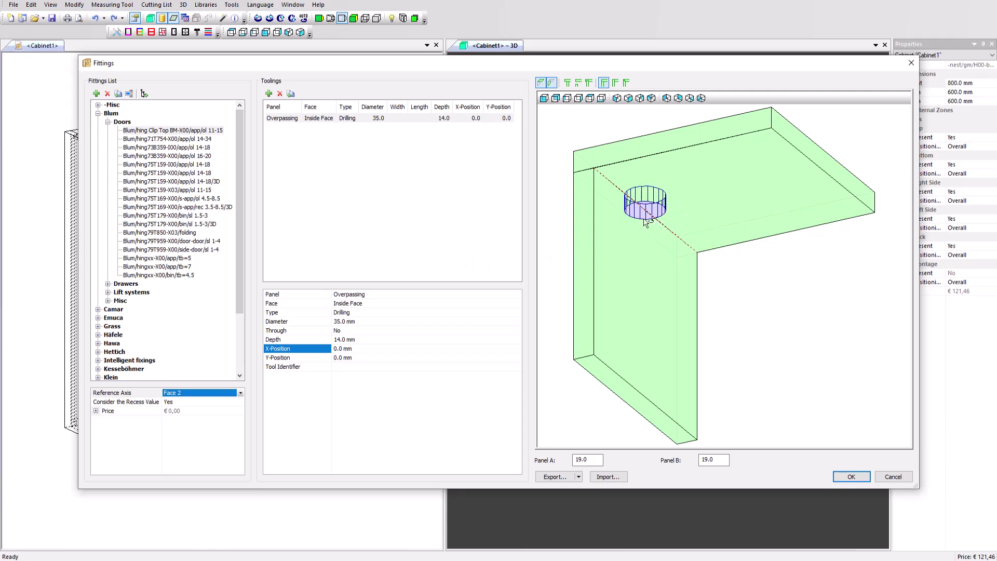
Set the 35 mm cup drilling's Y-Position to -6.5 mm, keeping X-Position at 0.
click(314, 350)
key(Down)
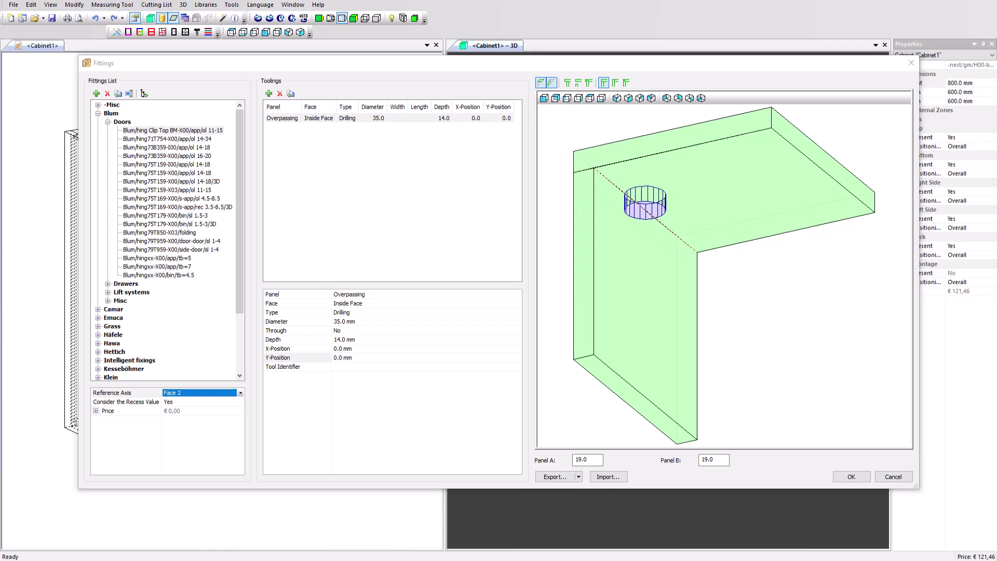
click(325, 358)
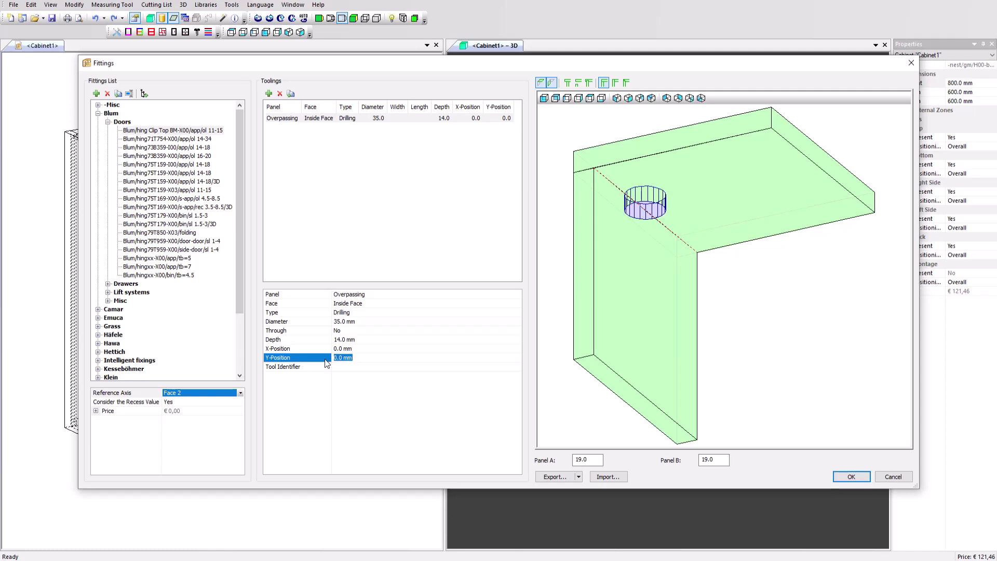
text(-6.5)
key(Return)
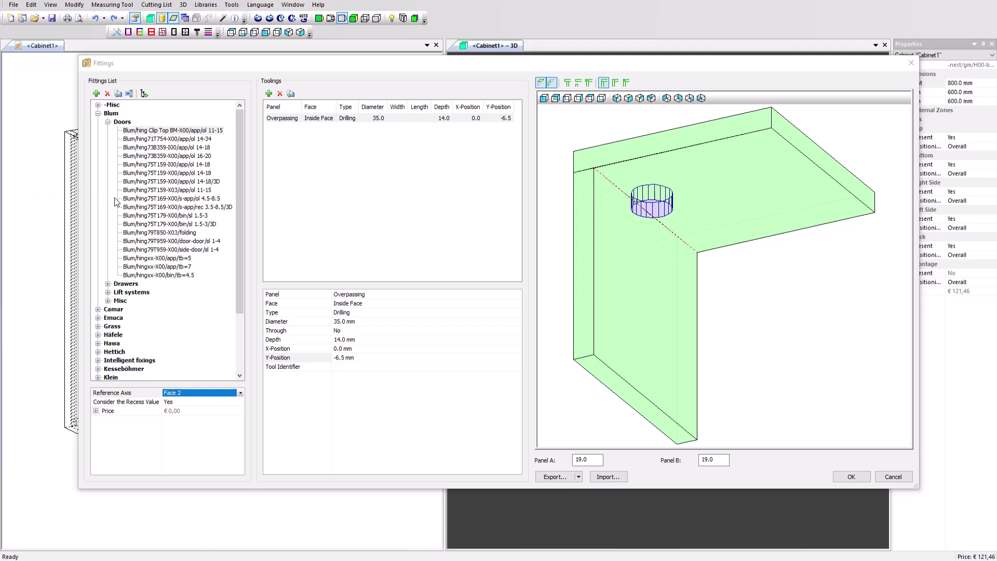
Duplicate the cup drilling as an 8 mm, 14 mm deep, non-through hole at X 22.5, Y -16.
click(290, 94)
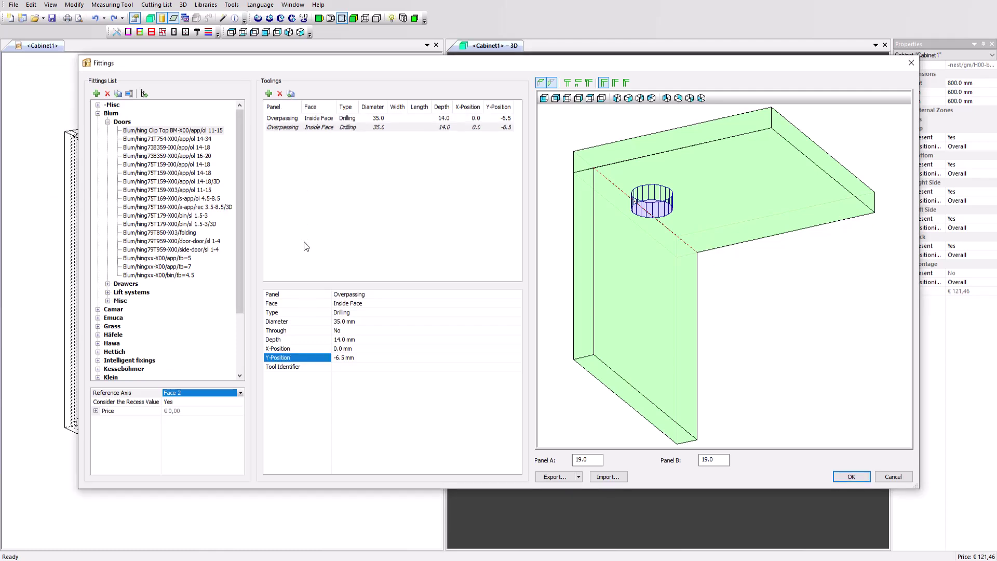
click(311, 323)
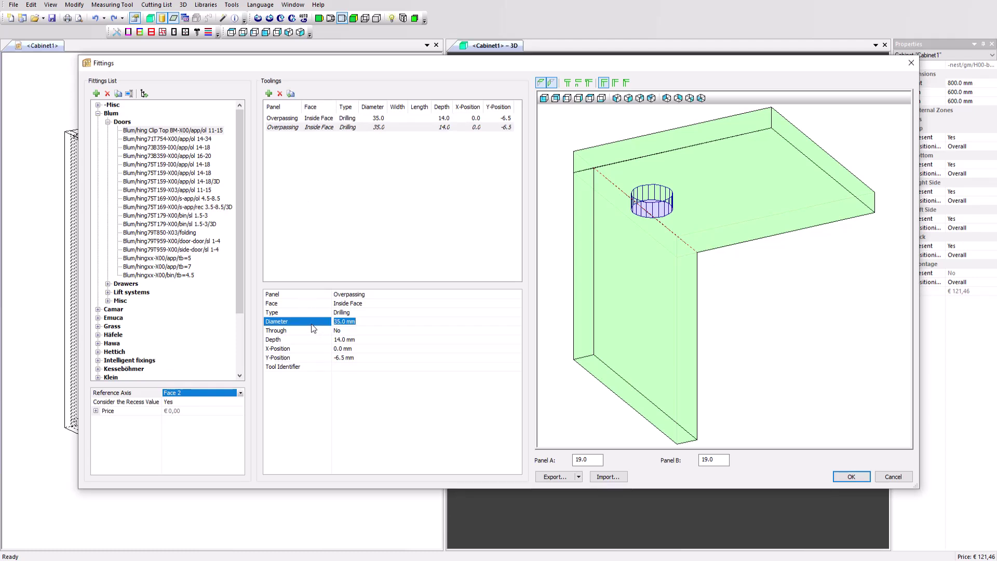
text(8)
key(Return)
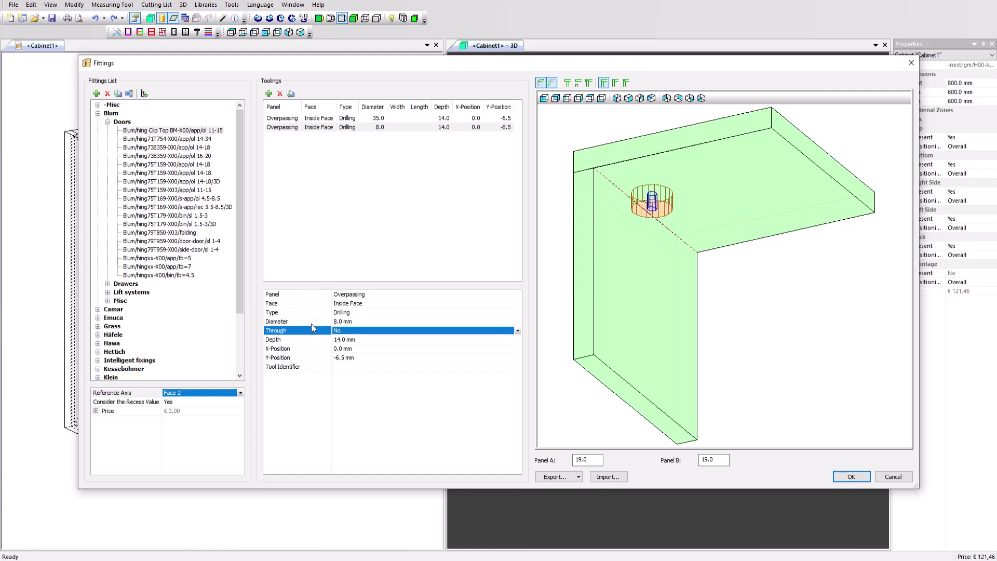
key(Return)
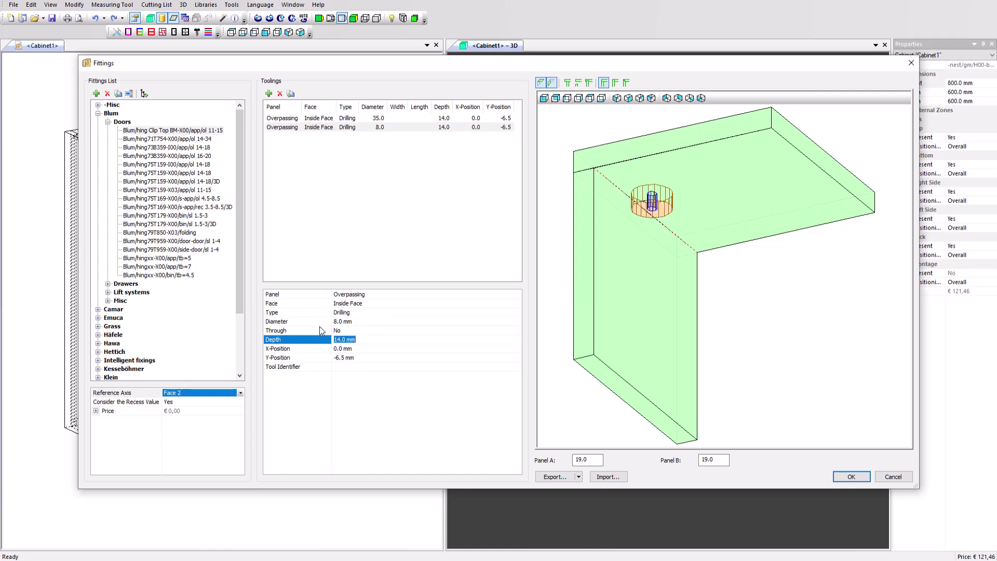
click(318, 356)
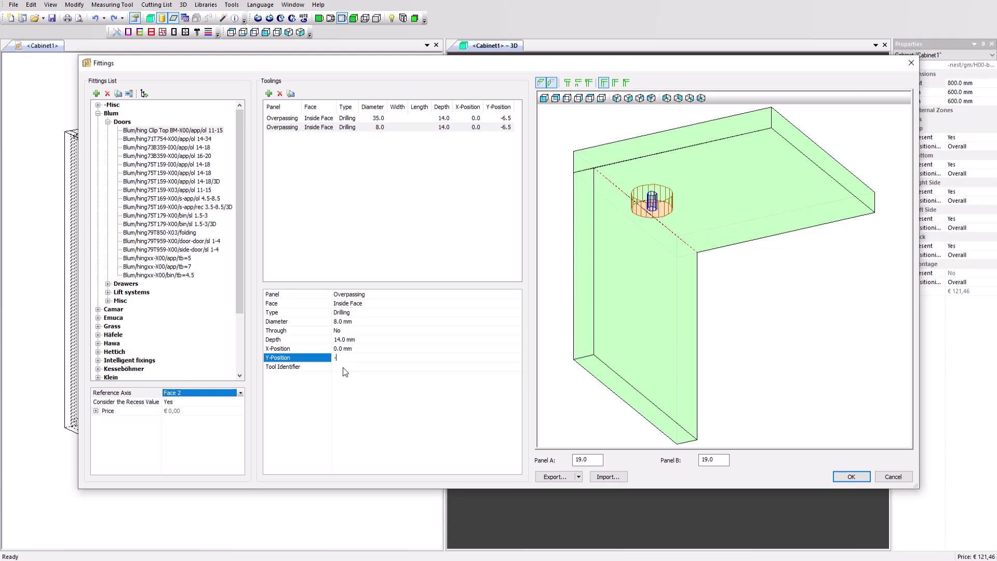
key(Return)
click(322, 347)
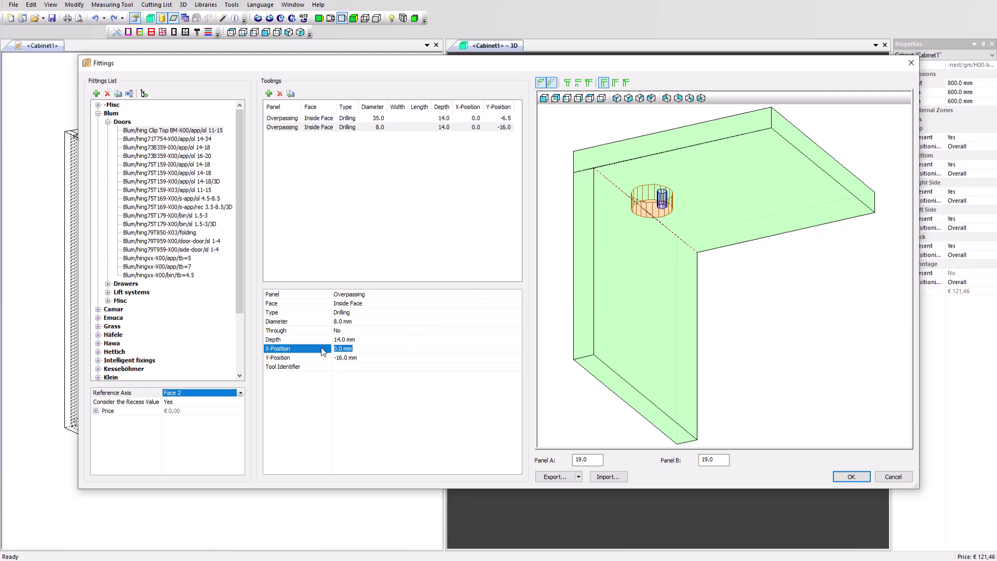
text(22.5)
key(Return)
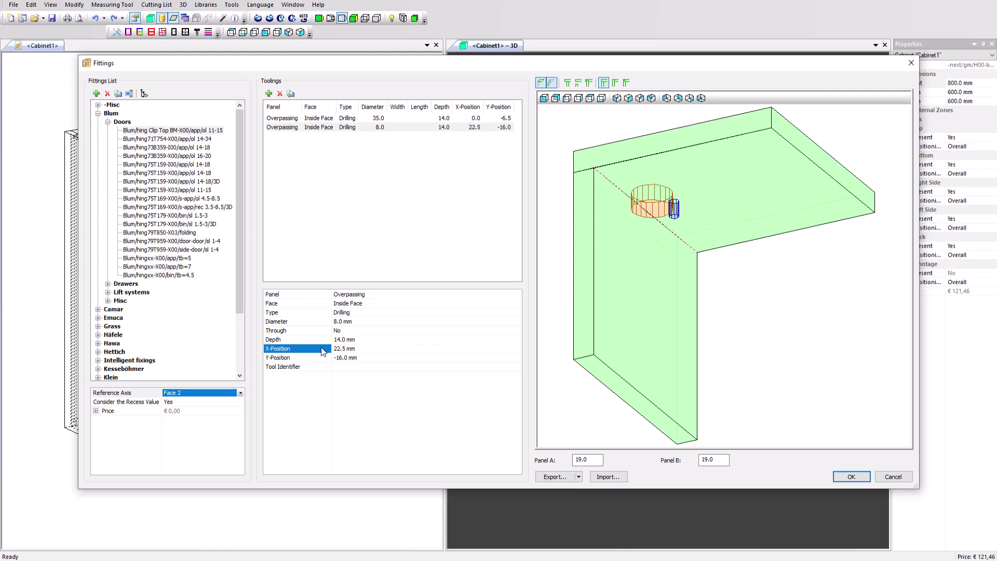
Duplicate the 8 mm drilling and mirror the copy to X -22.5, Y -16.
click(291, 95)
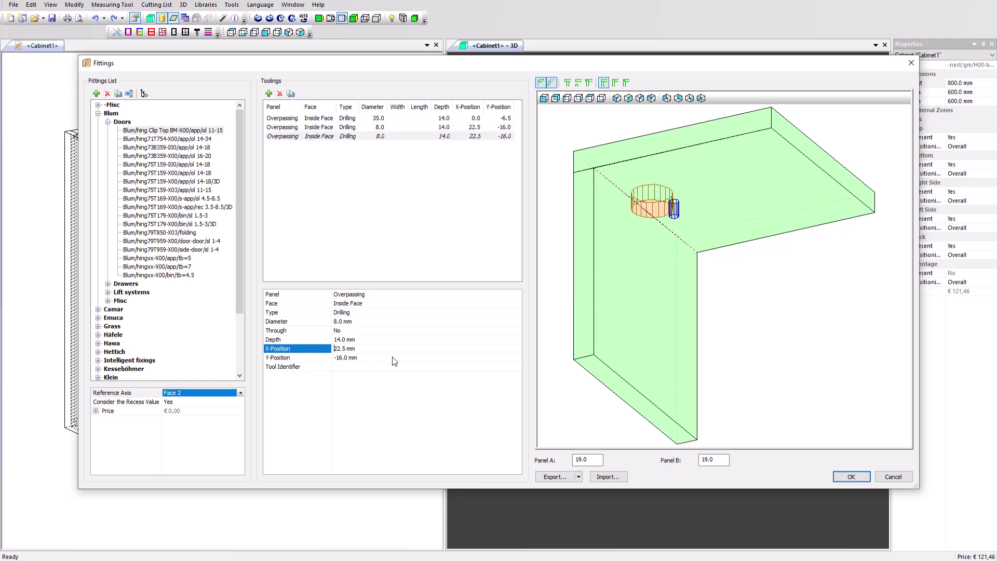
text(-)
click(394, 361)
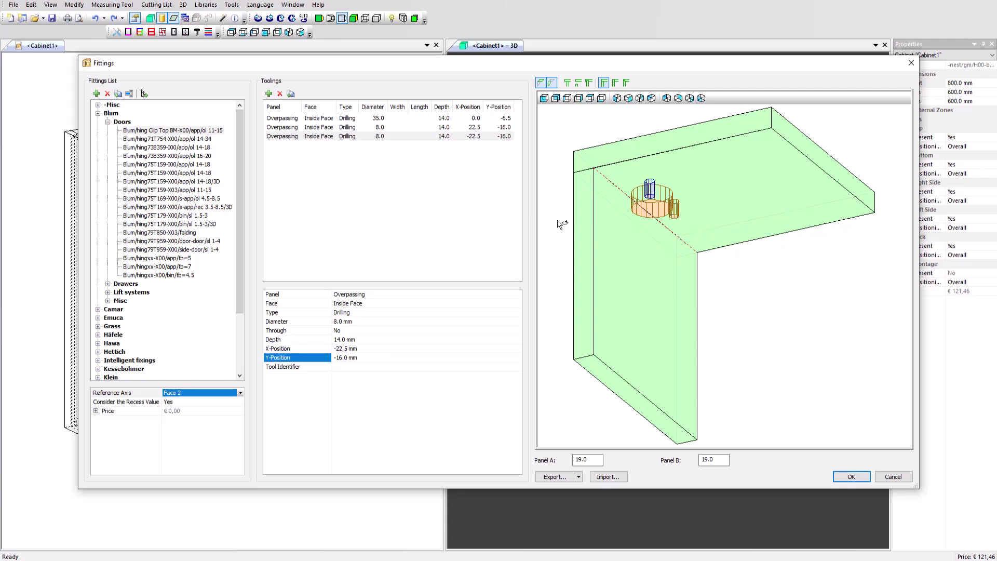
drag(698, 171, 665, 147)
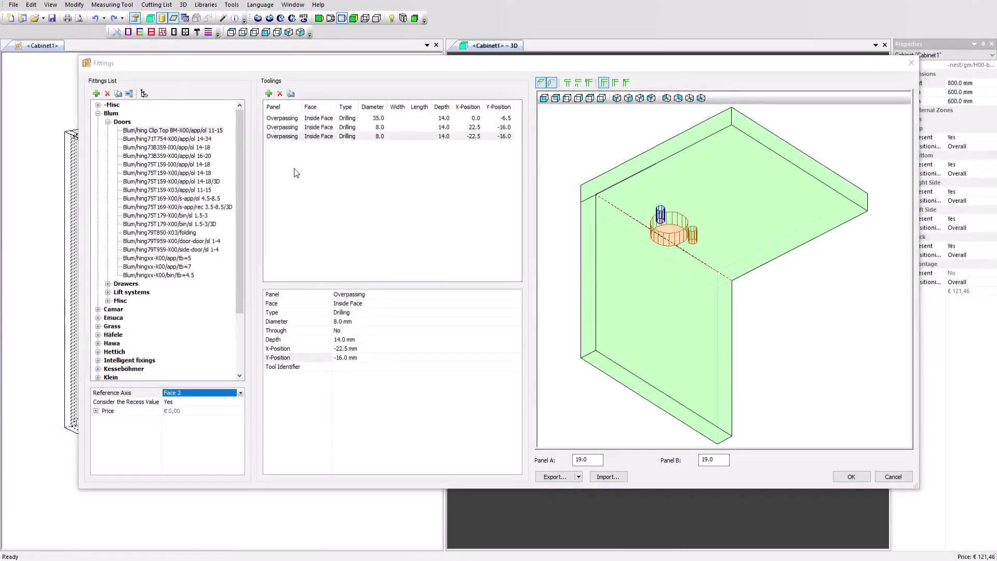
Add a 5 mm diameter, 12 mm deep drilling on the underpassing panel's Face 2.
click(268, 93)
click(319, 295)
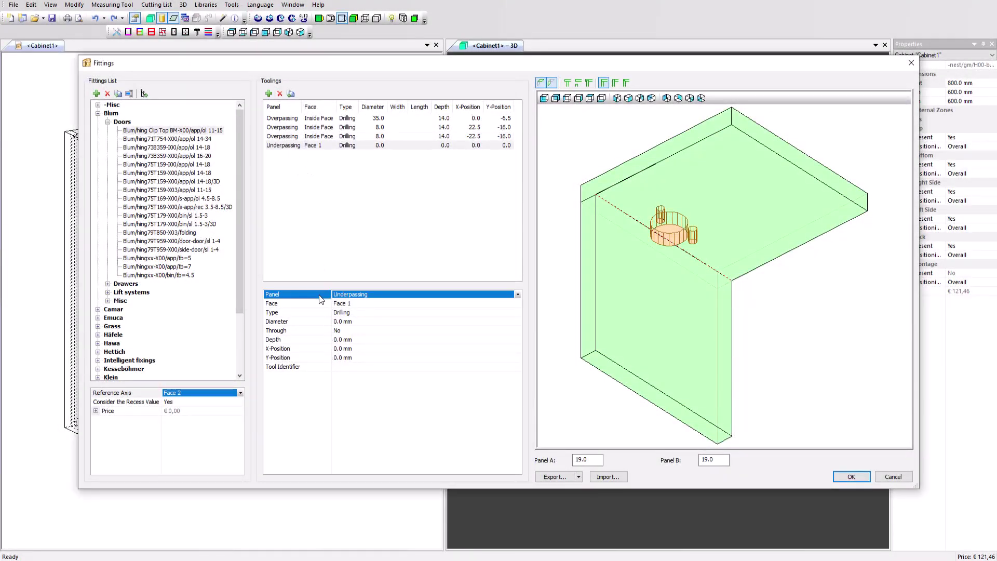
click(354, 306)
click(354, 306)
click(355, 318)
key(Down)
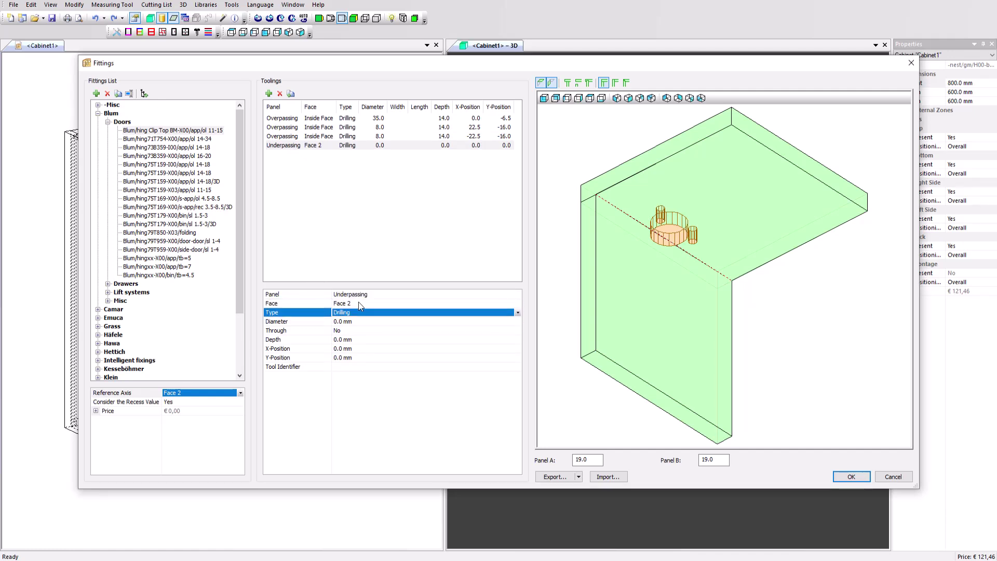
key(Down)
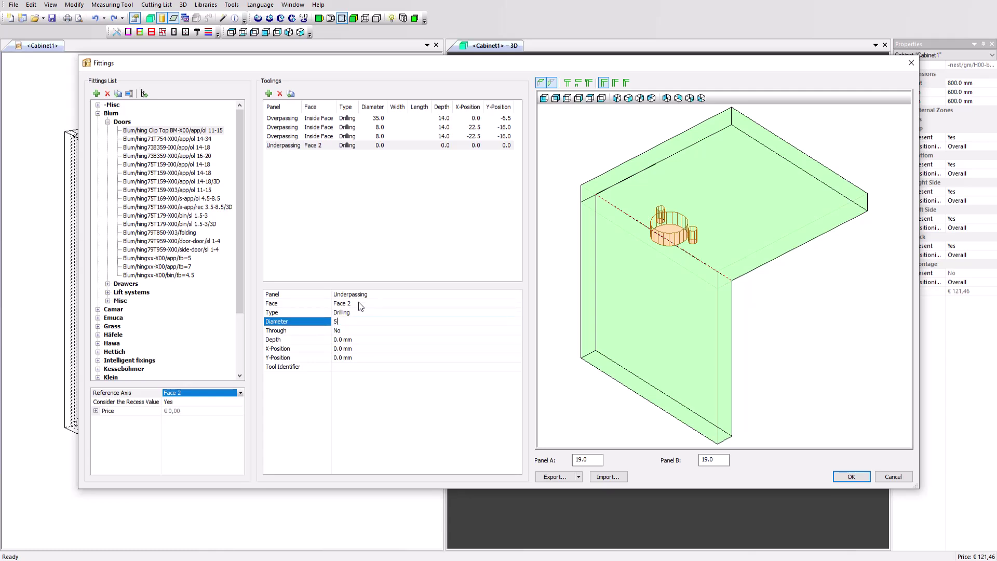
key(Down)
key(Down)
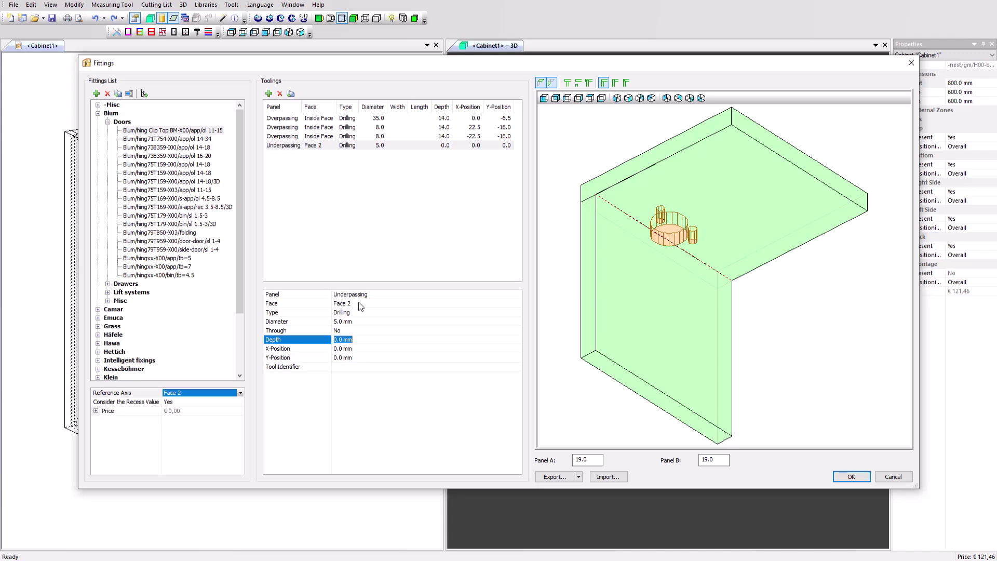
text(12)
key(Down)
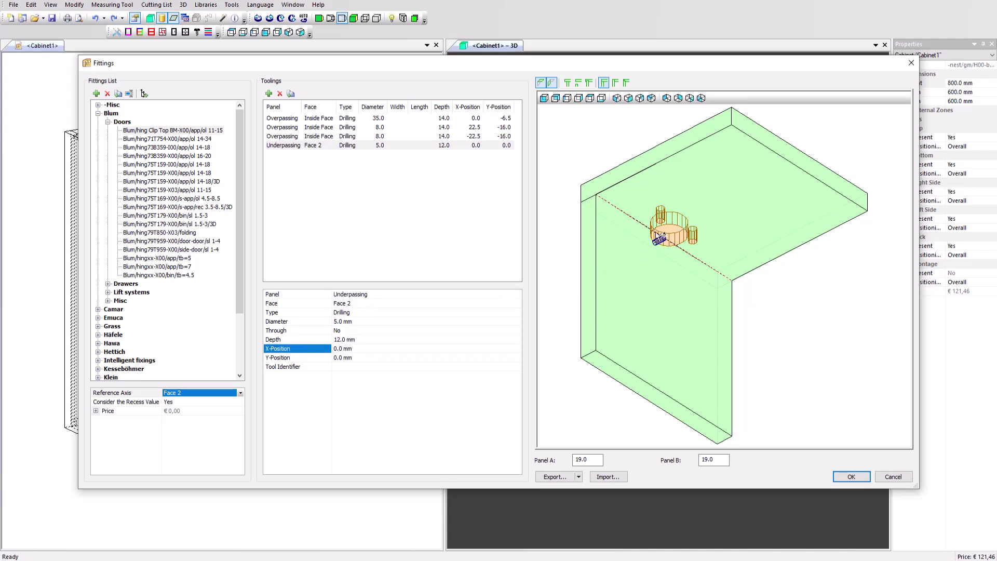
Position the 5 mm drilling at X 16 and Y 38.5.
click(307, 350)
text(16)
key(Return)
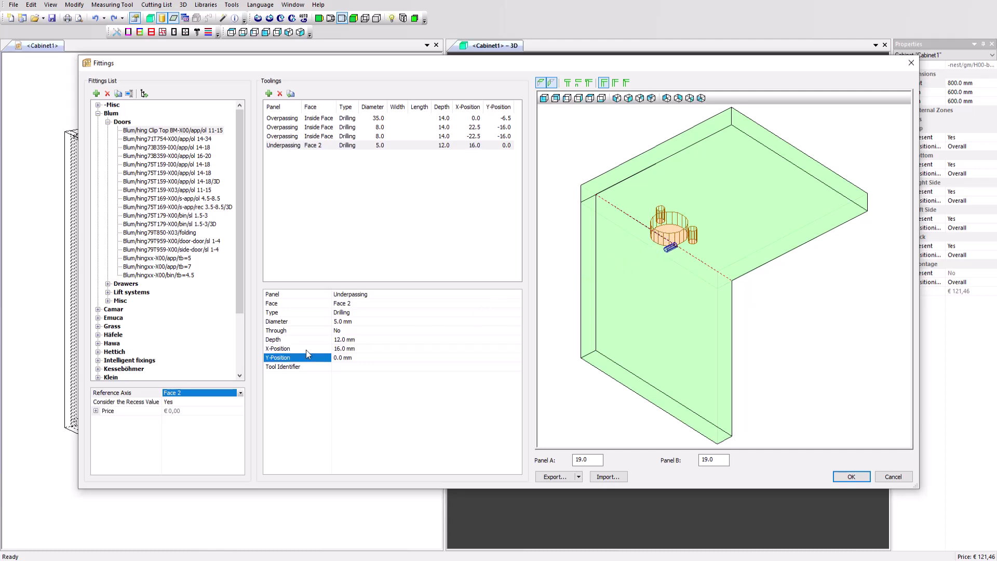
key(Tab)
text(38.5)
key(Return)
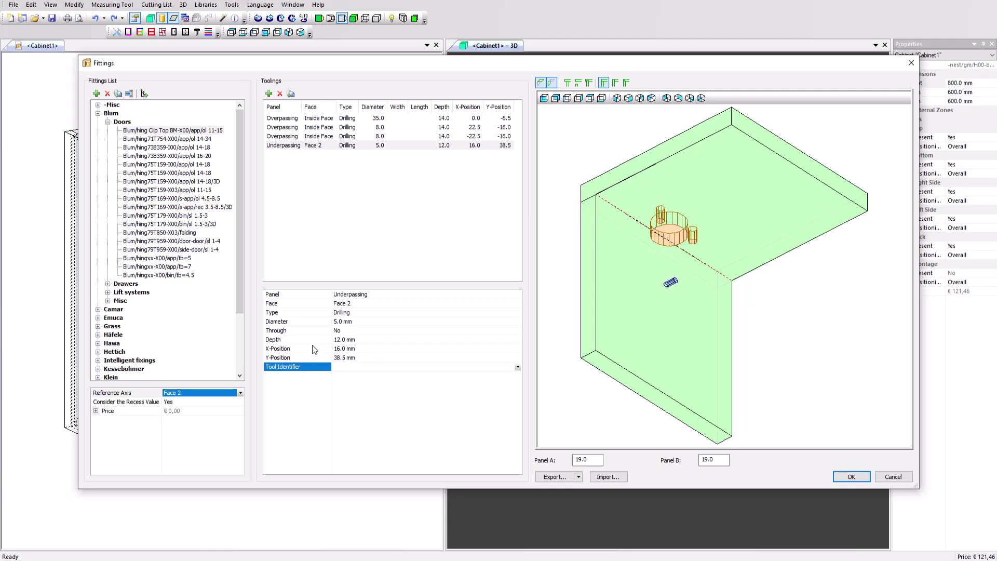
Duplicate the 5 mm drilling and mirror the copy to X -16, Y 38.5.
click(290, 94)
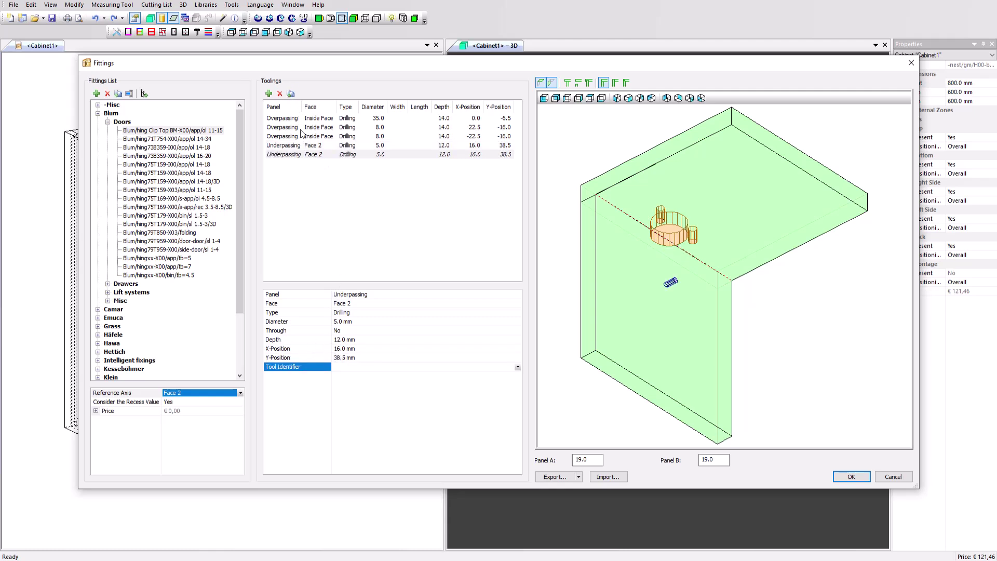
click(336, 348)
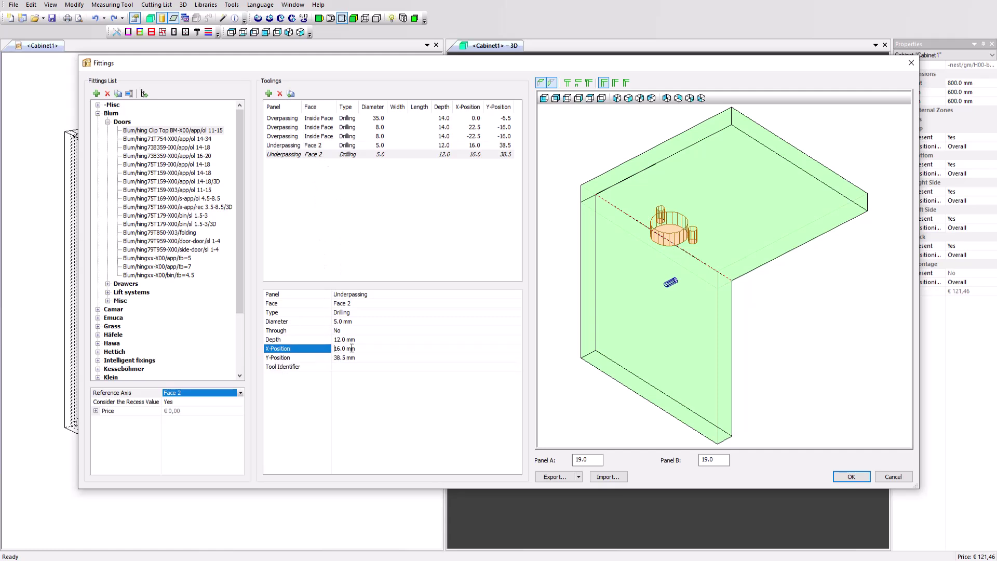
text(-)
key(Return)
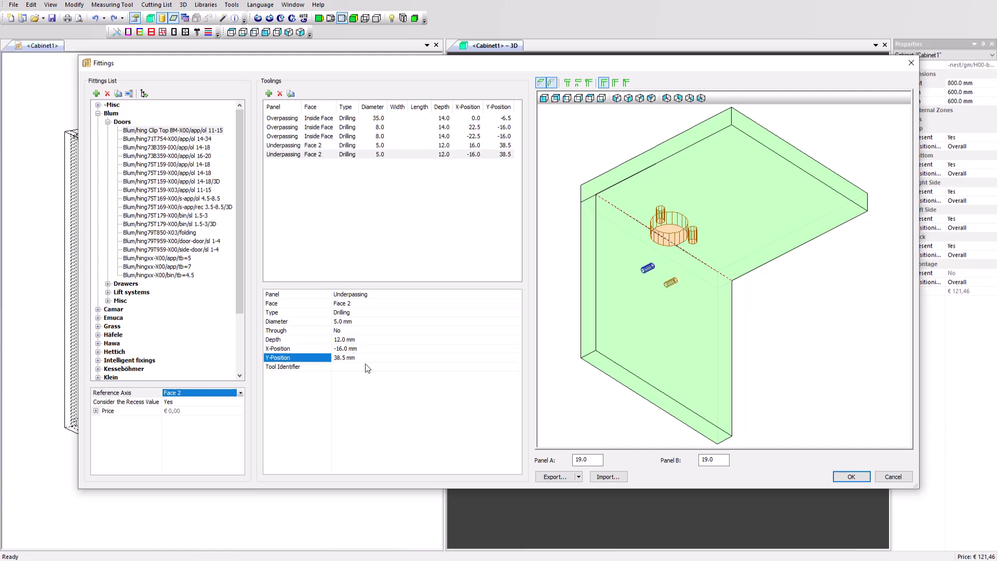
click(407, 252)
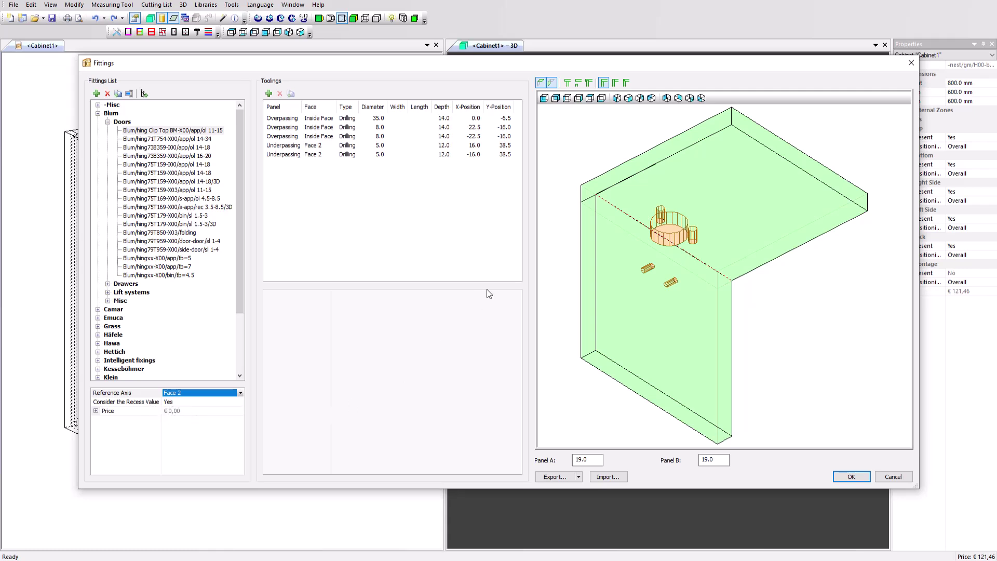
drag(614, 185, 634, 205)
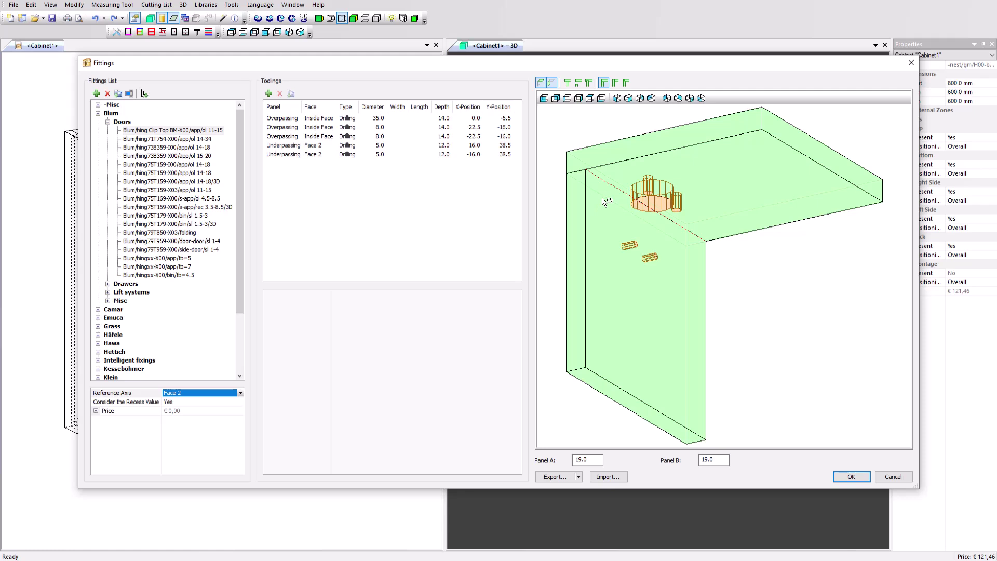
Toggle the Recess preview between flush and recessed, ending with the side panel recessed.
click(579, 84)
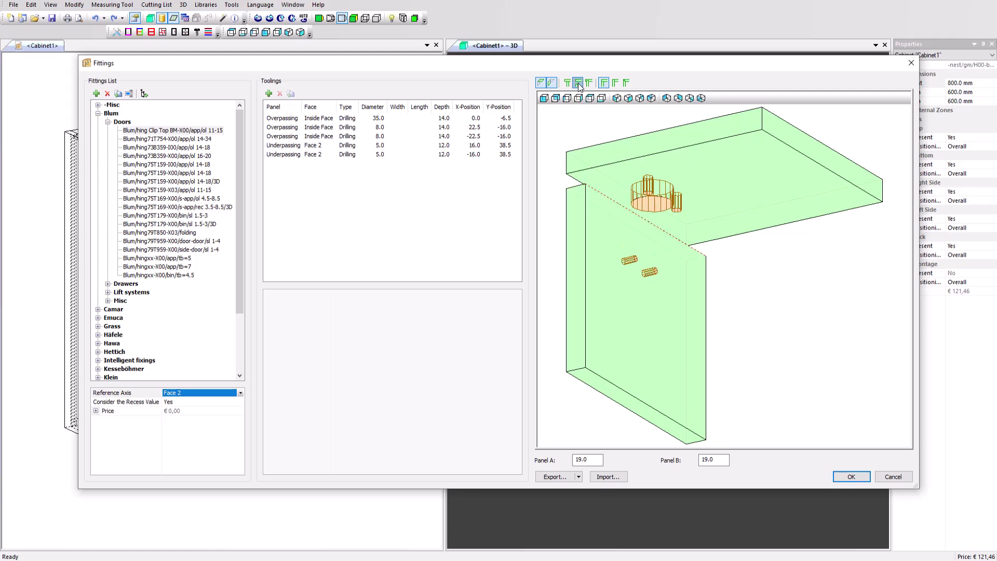
click(579, 84)
click(579, 85)
click(579, 84)
click(579, 84)
click(210, 401)
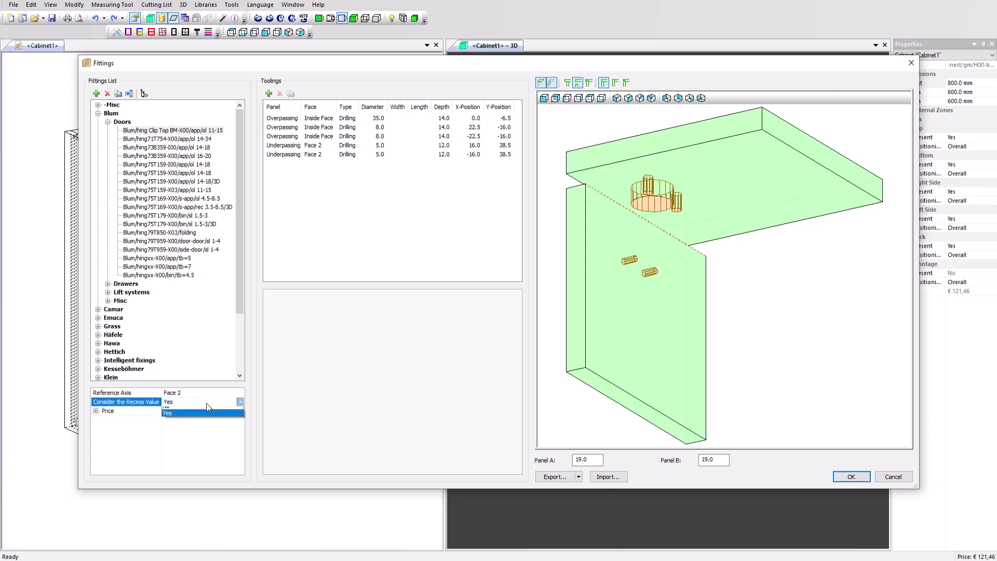
click(210, 406)
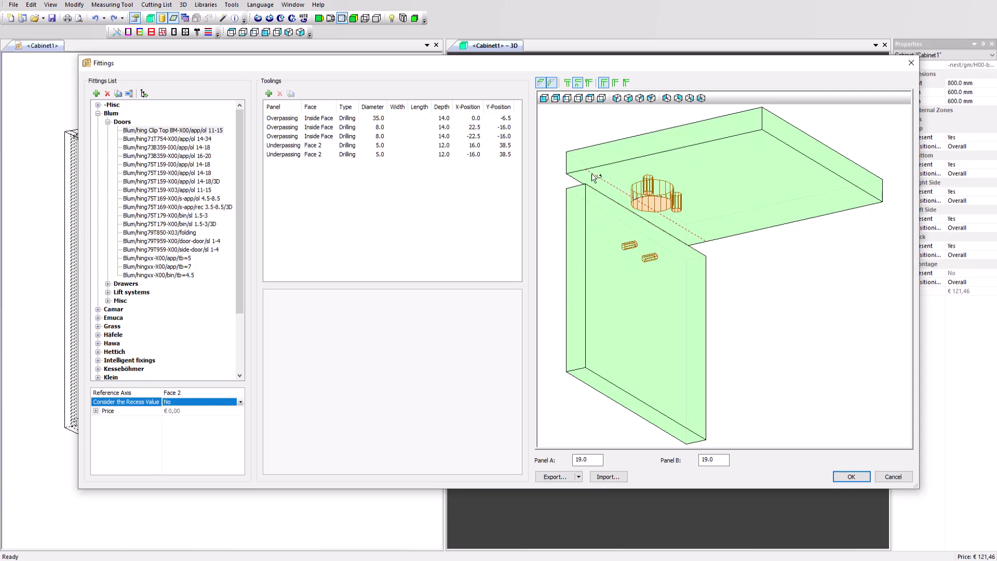
click(579, 83)
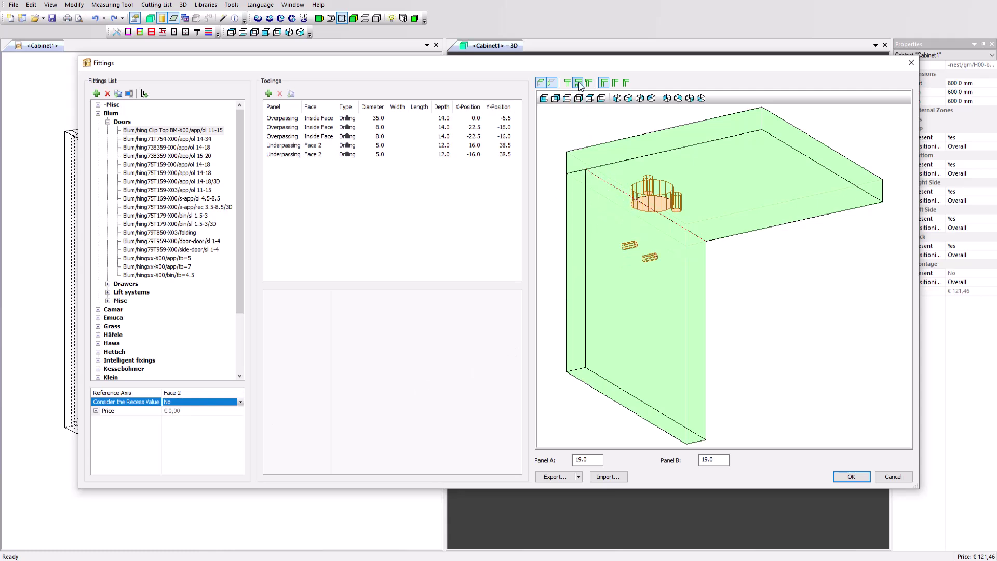
click(579, 83)
click(578, 83)
click(578, 83)
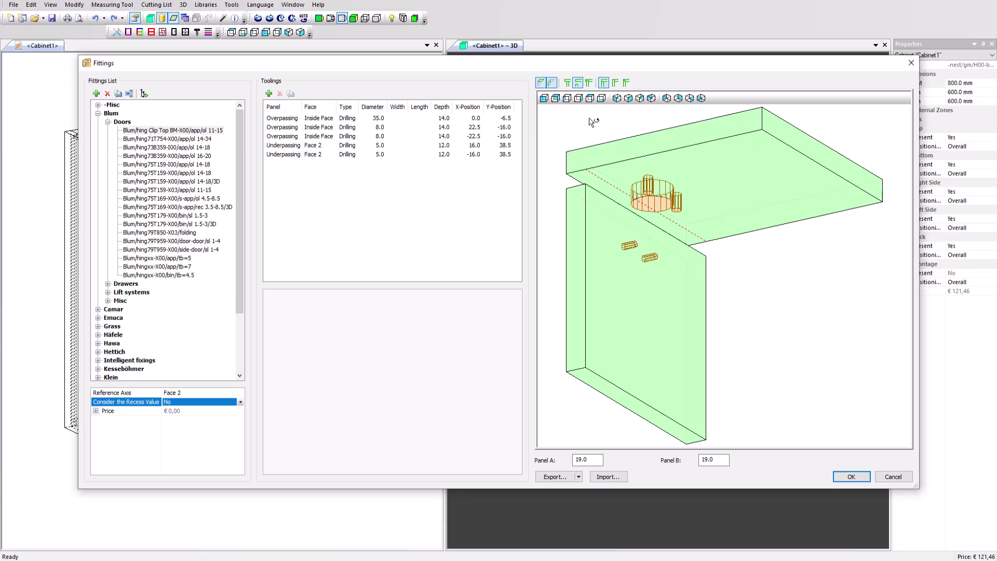
Save the hinge definition, then open the Fitting Links List for the door's left-side joint.
click(577, 83)
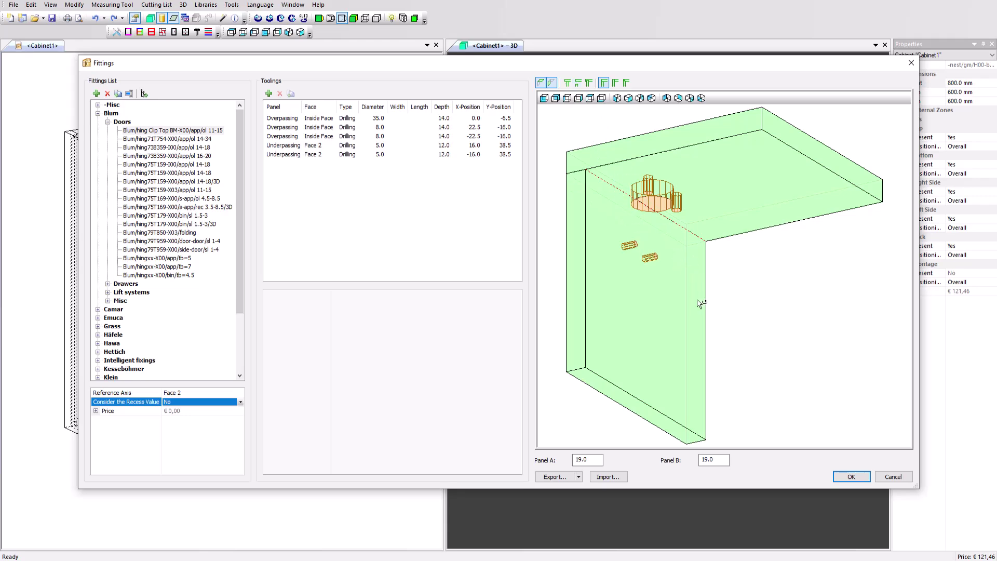
click(851, 476)
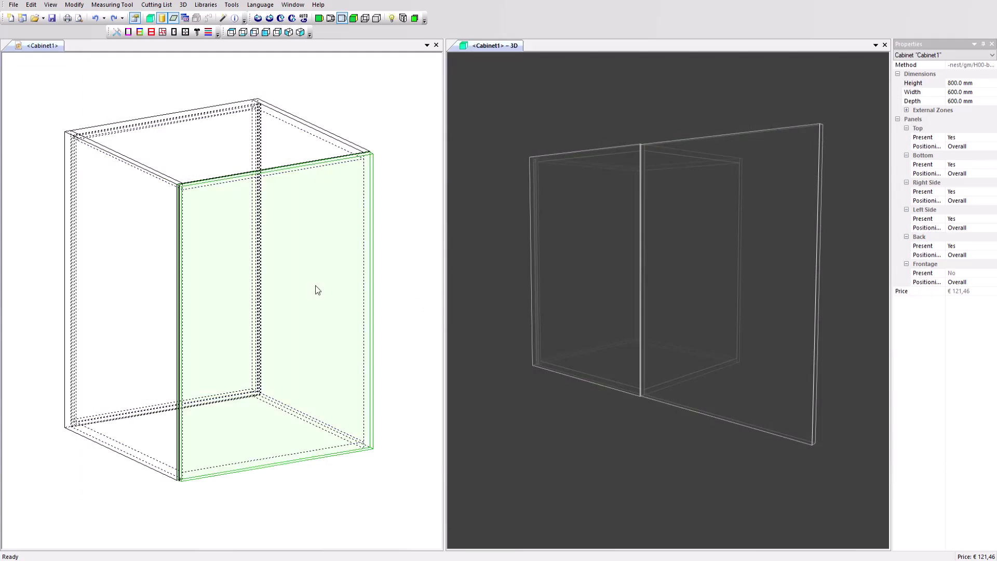
click(315, 285)
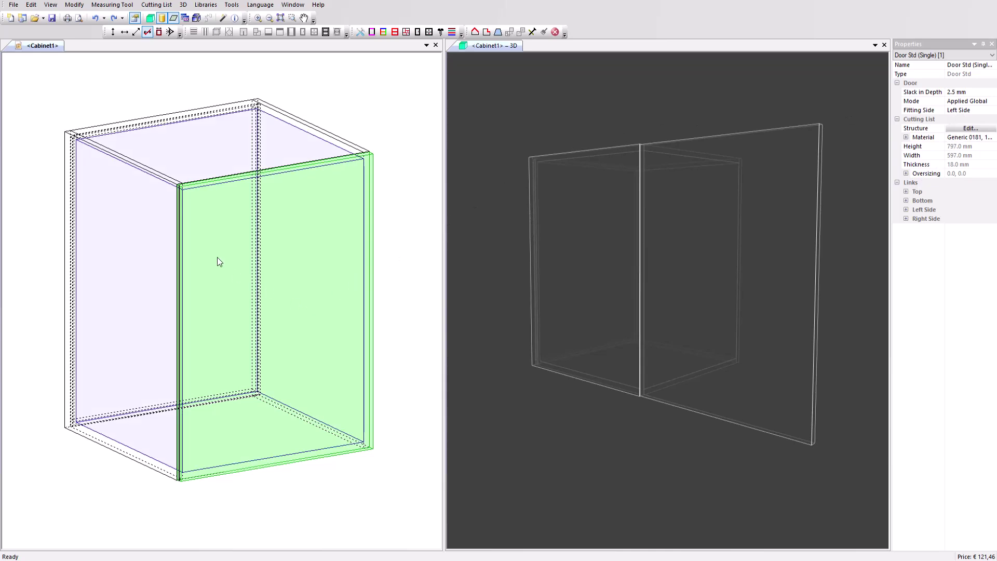
scroll(179, 200, up, 4)
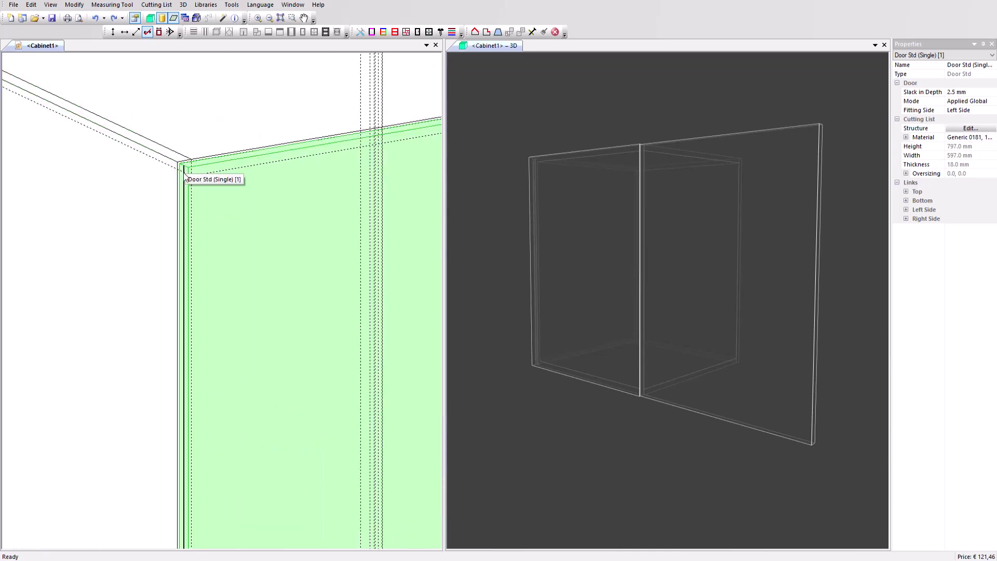
scroll(182, 218, down, 1)
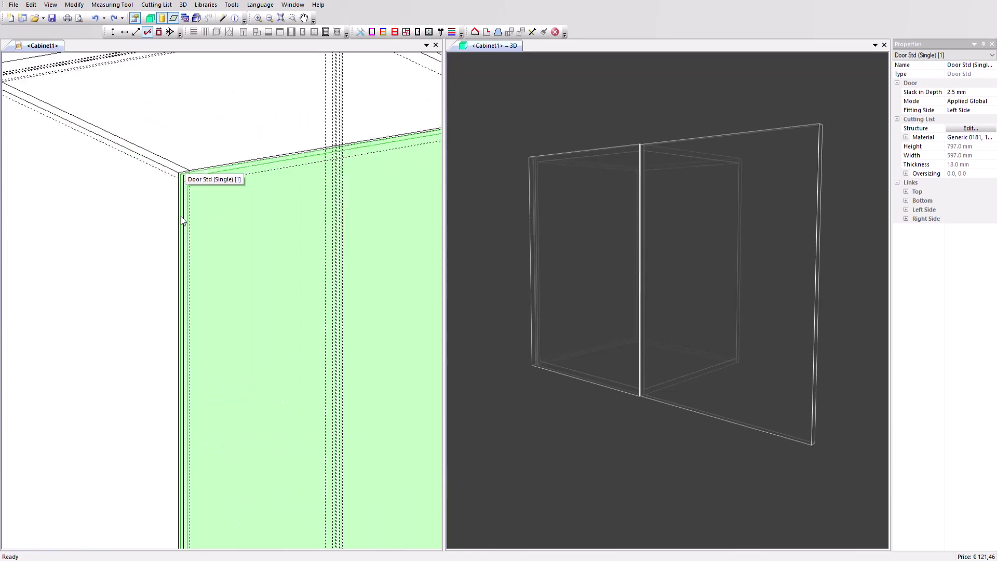
scroll(182, 219, down, 3)
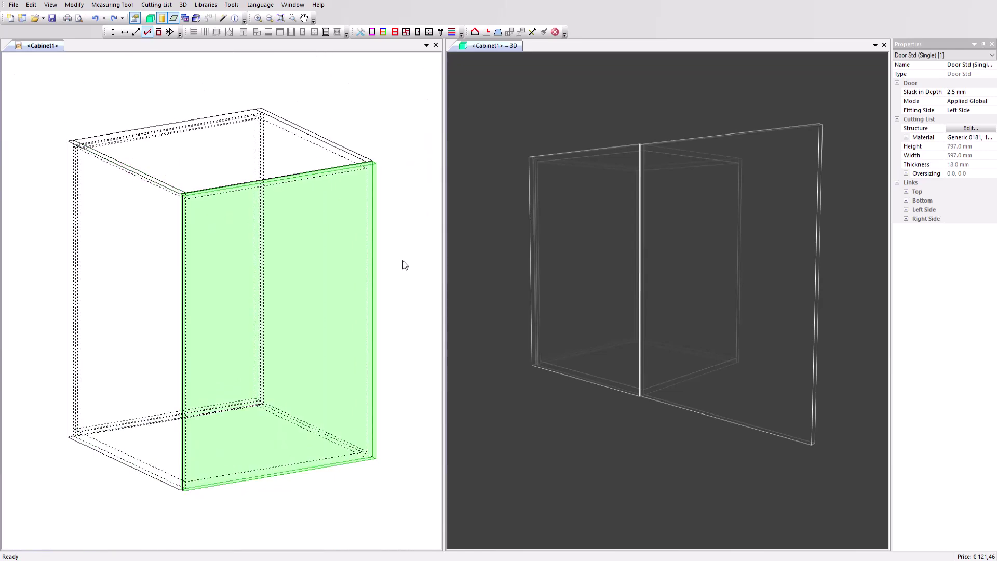
click(905, 210)
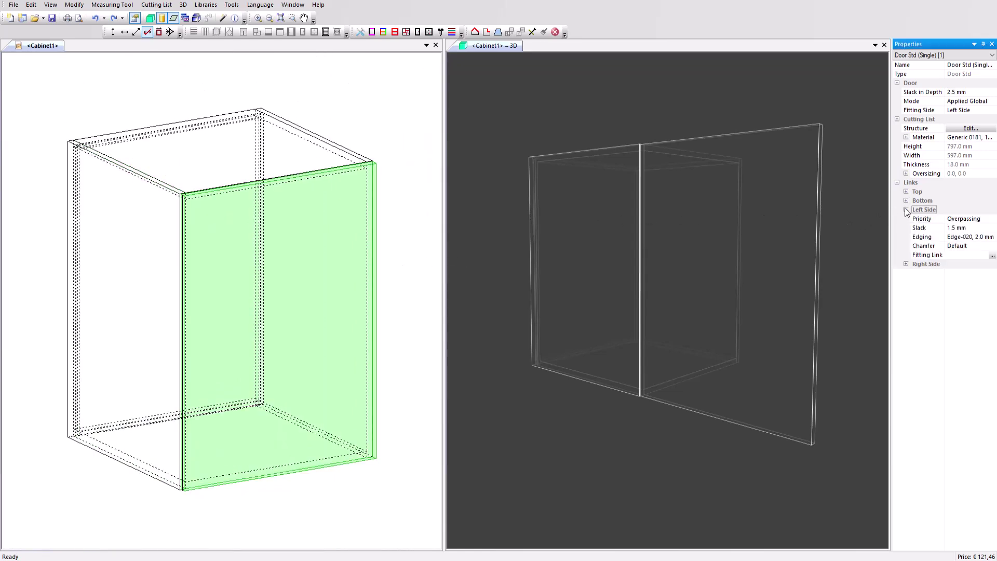
click(992, 256)
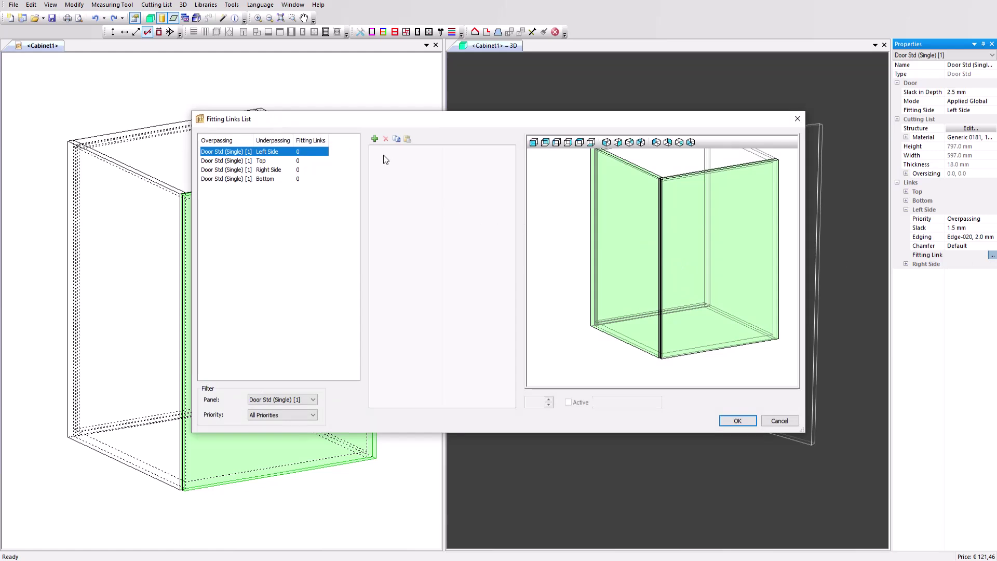
Add a Blum > Doors > Blum/hing Clip Top link with a Maximum Distance 0080-0080 rule.
click(374, 139)
click(453, 169)
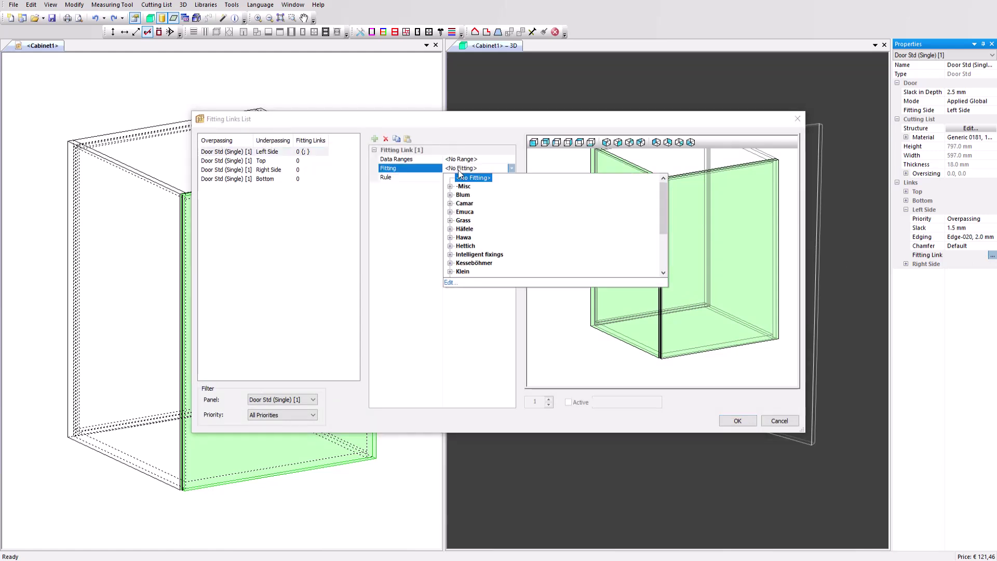
click(449, 194)
click(459, 203)
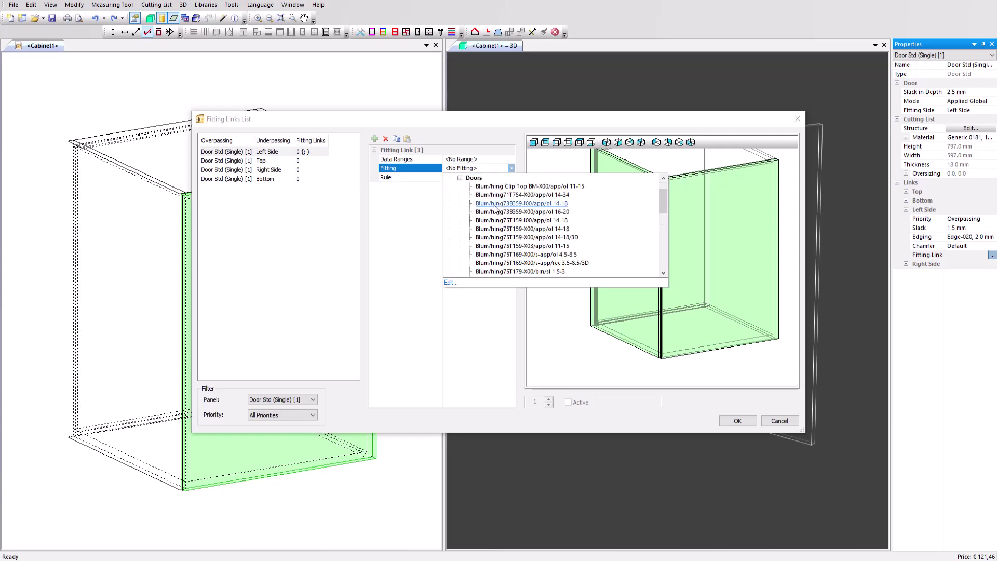
click(529, 186)
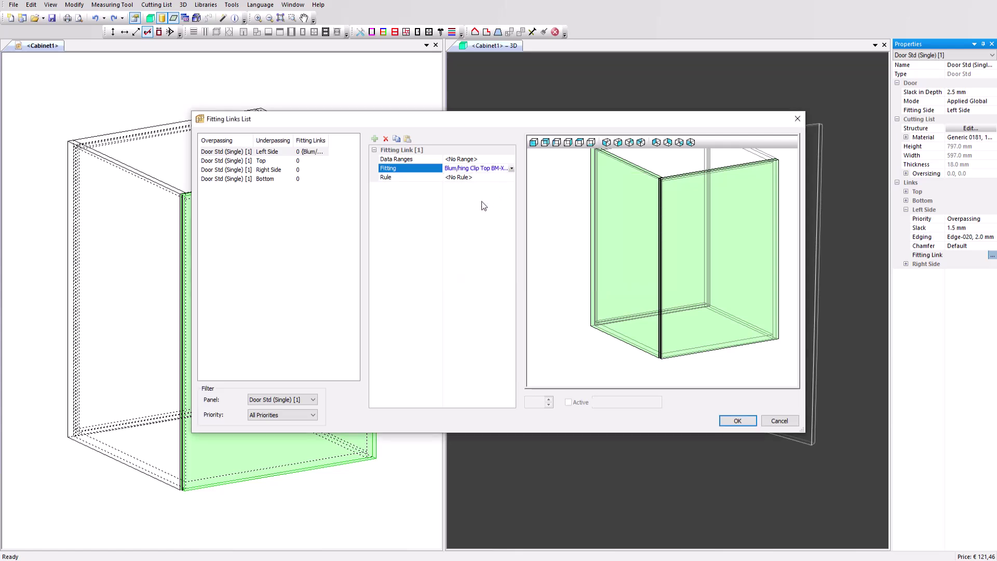
click(462, 179)
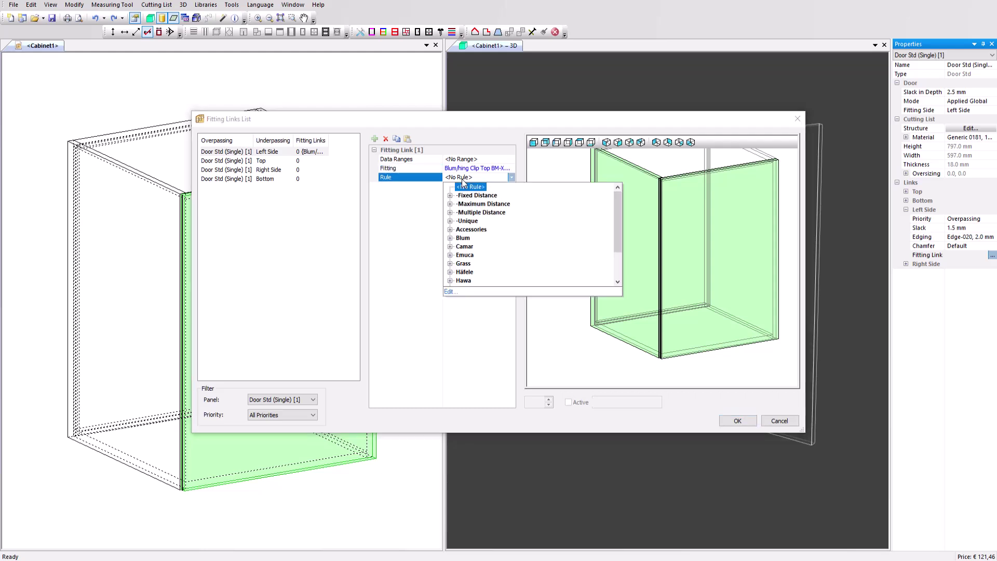
click(450, 204)
scroll(485, 244, down, 10)
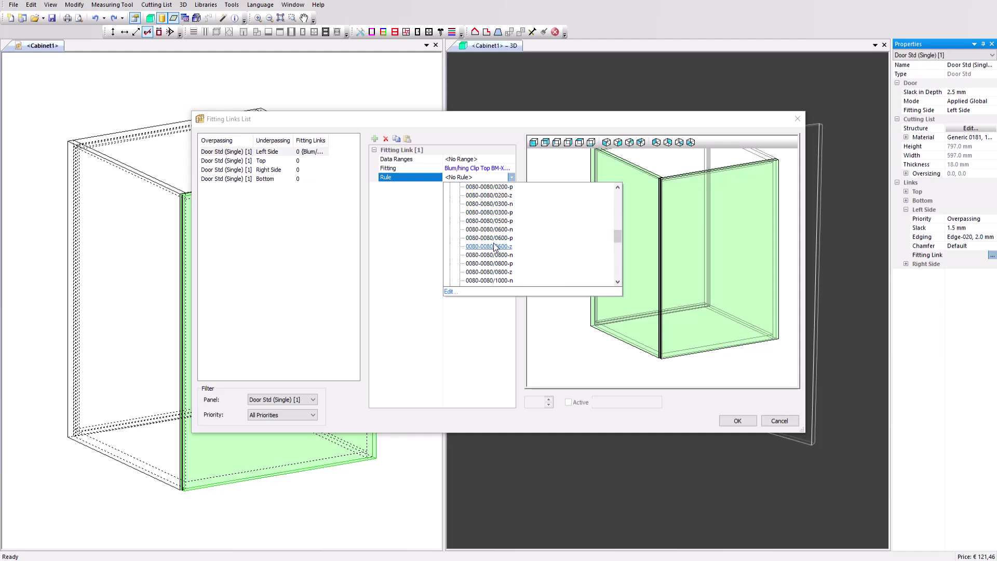
click(494, 238)
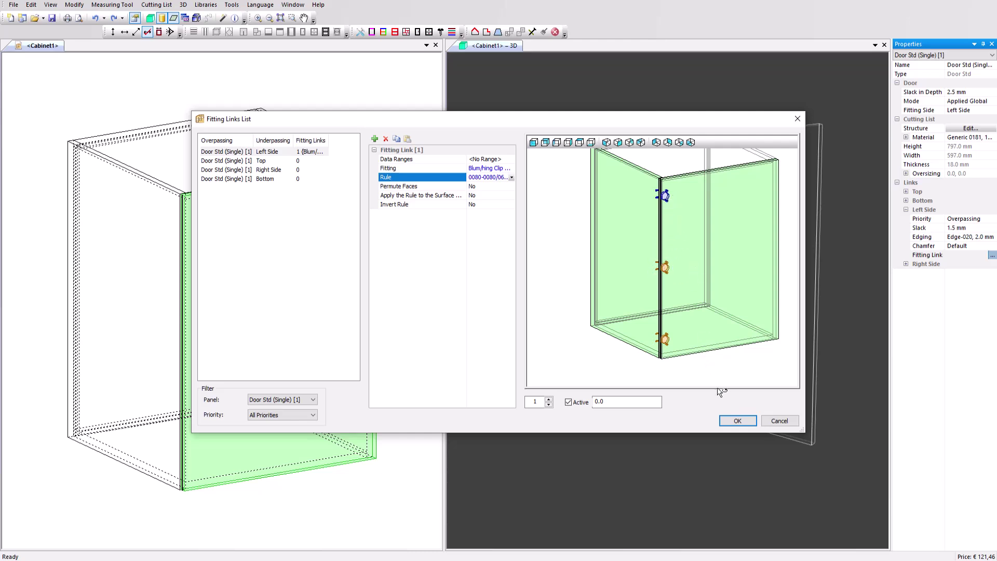
Confirm the left-side hinge link and select the whole cabinet in the 3D view.
click(730, 420)
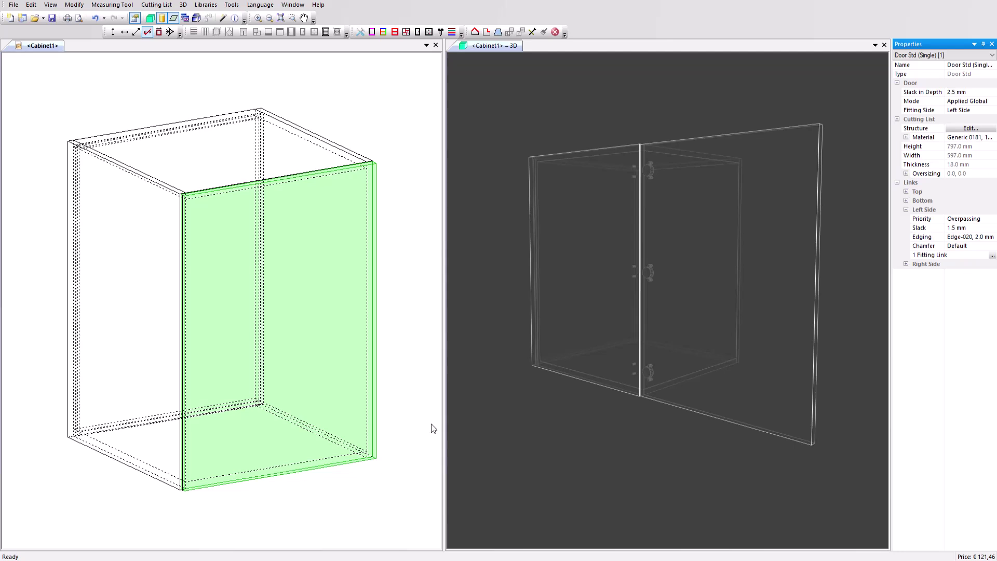
click(499, 438)
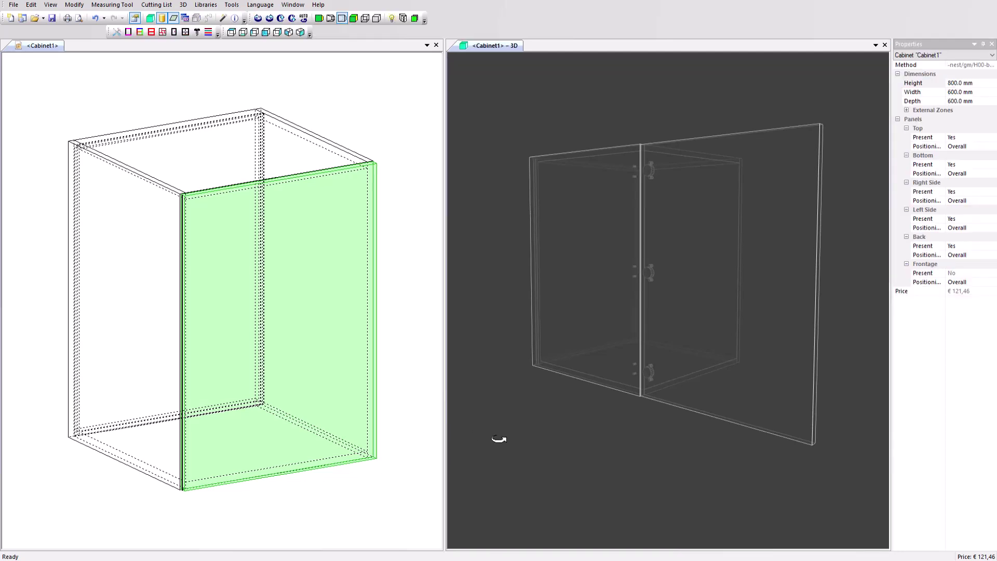
Change the cabinet Height to 1500 mm in Properties.
click(969, 83)
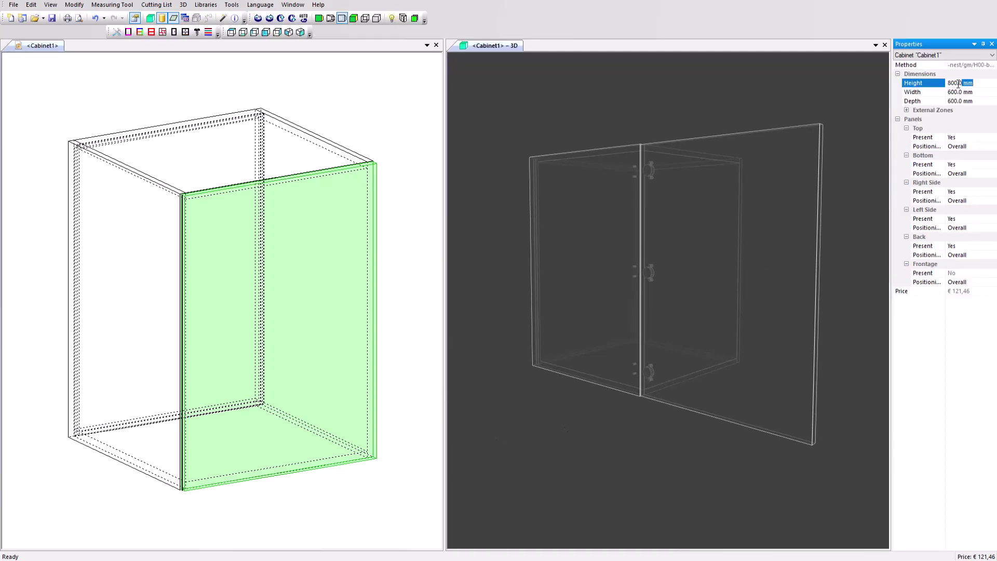
text(1500)
key(Return)
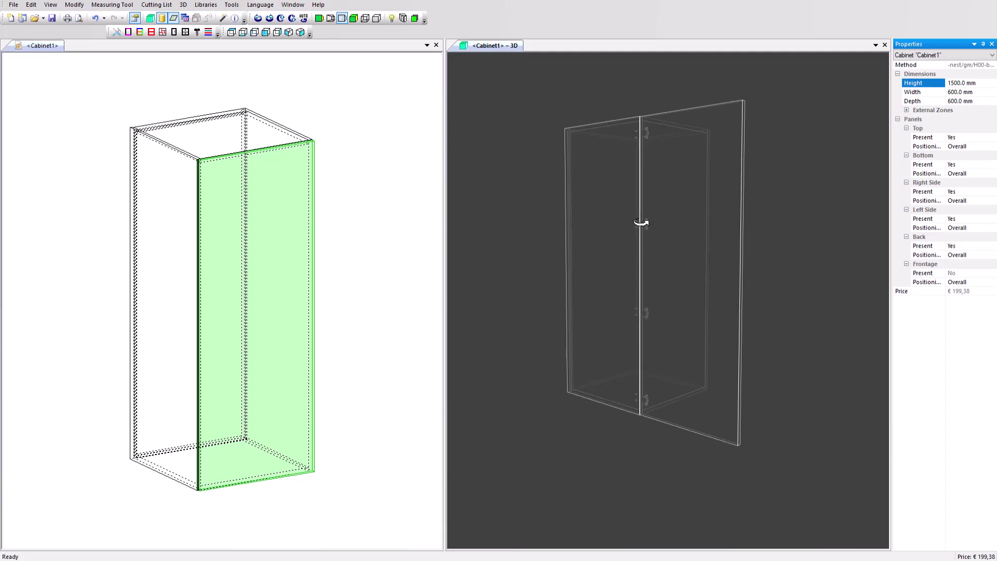
click(638, 128)
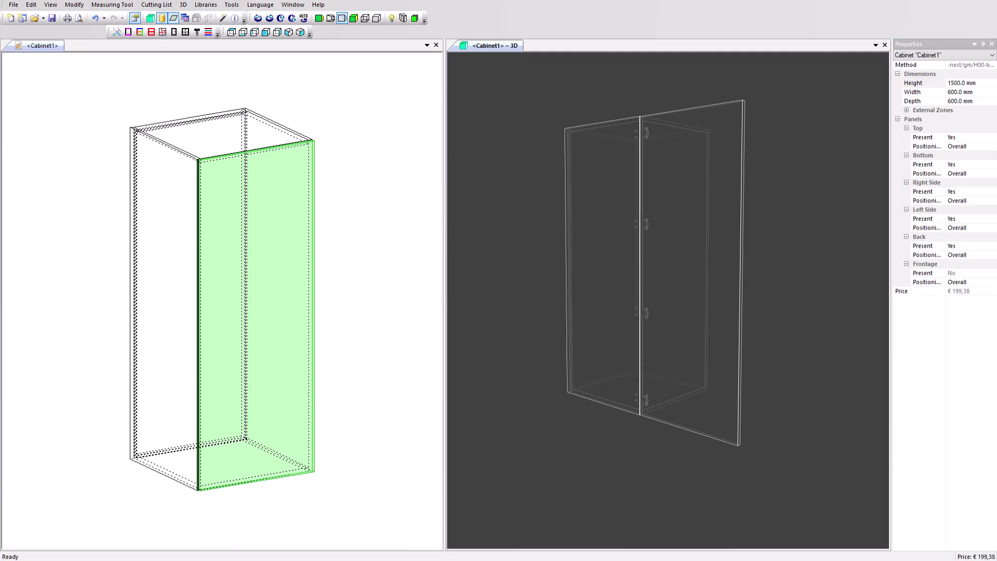